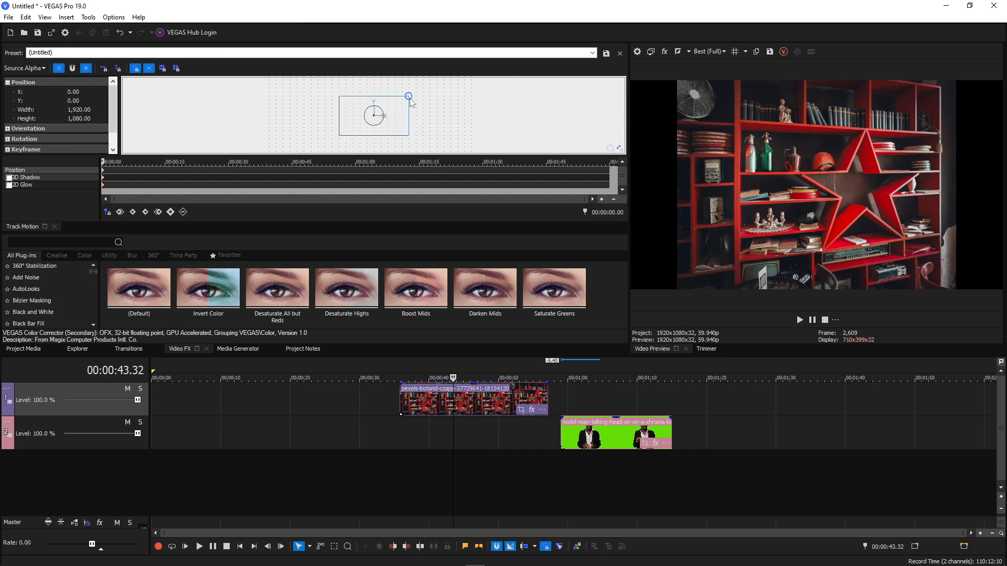
- Enlarge the bookshelf image track's frame in Track Motion to about 2,918 × 1,641 and close the Track Motion window
left_click_drag(410, 99, 432, 100)
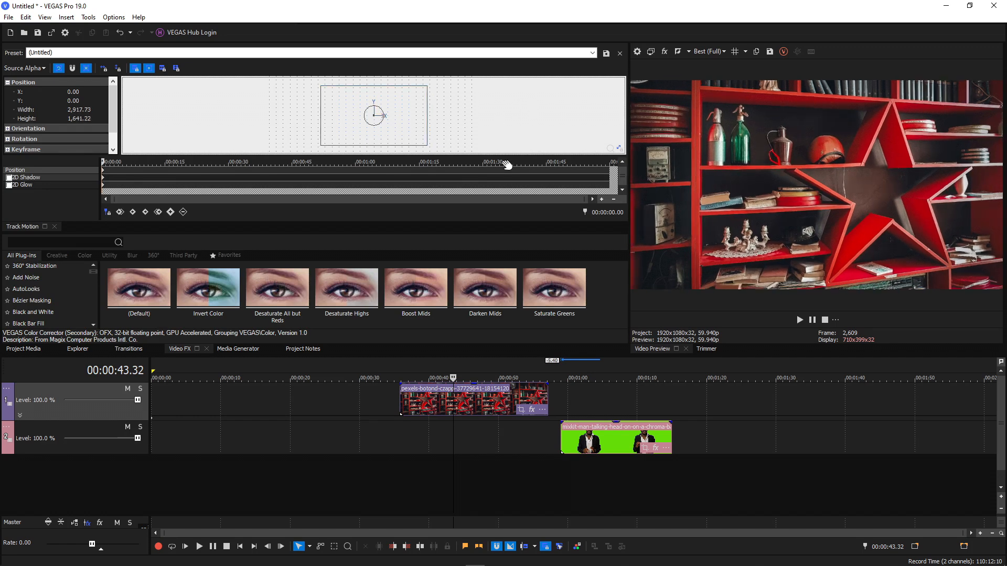
left_click(54, 227)
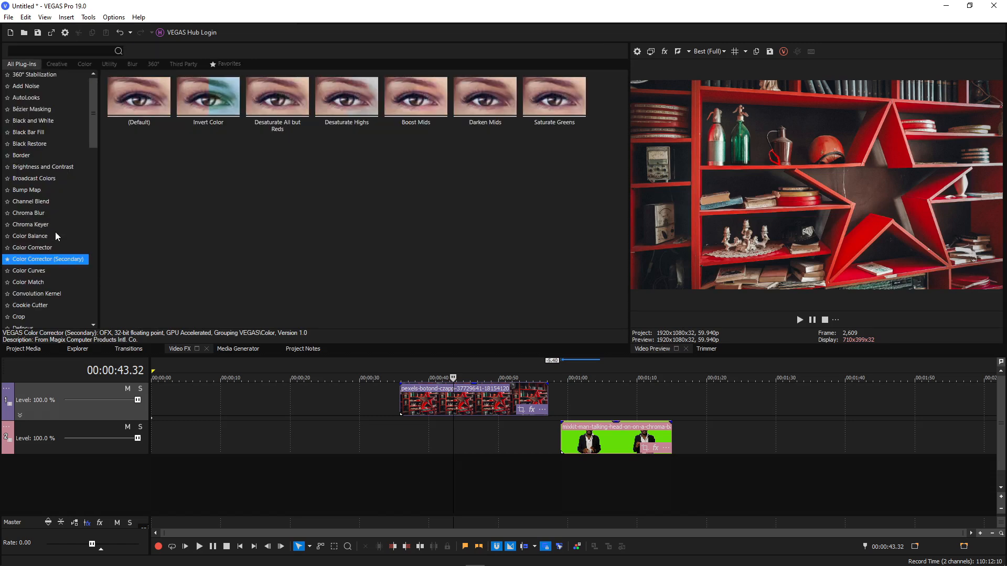
- Restore the default window layout and reopen Track Motion for the bookshelf image track
left_click(48, 18)
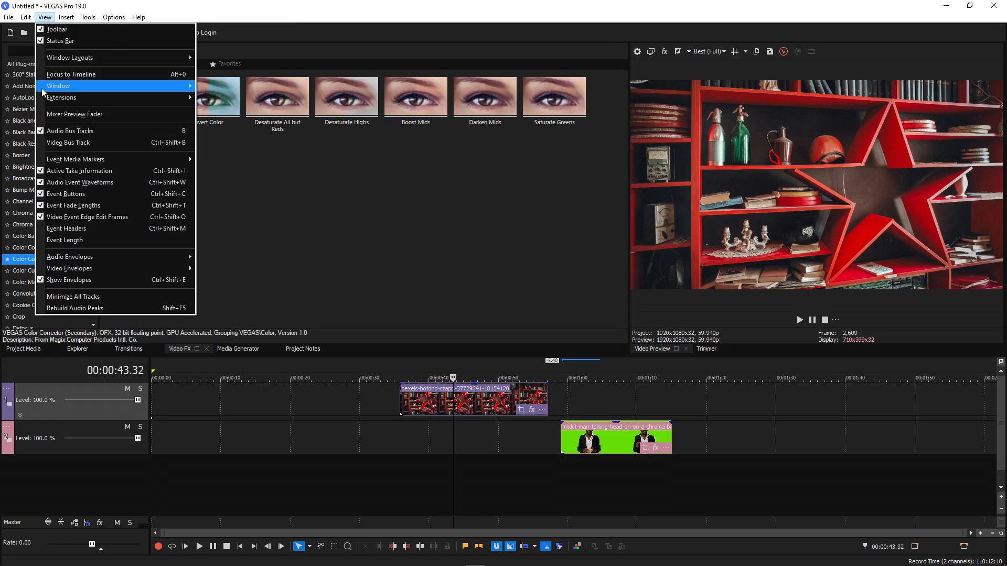
mouse_move(169, 61)
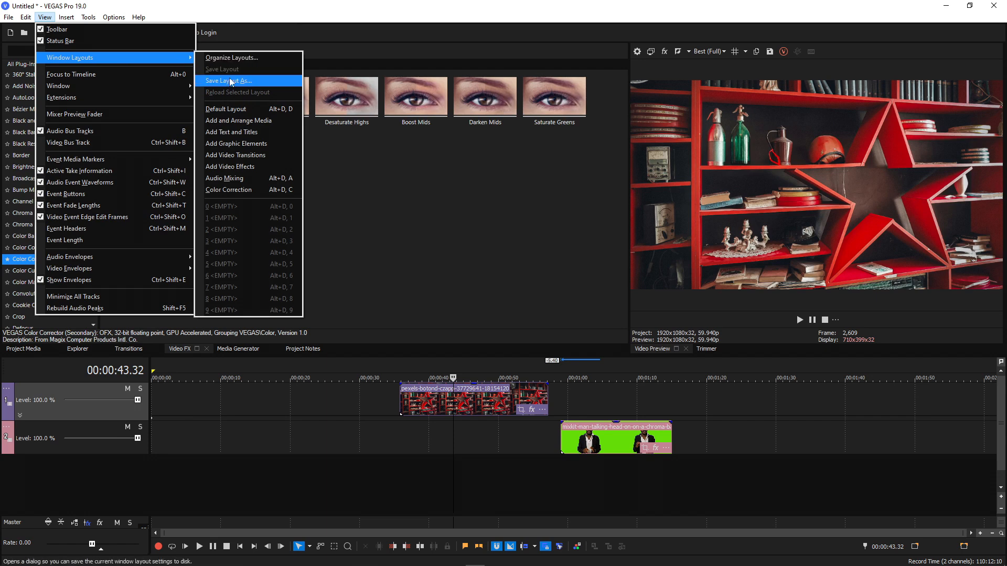
left_click(235, 111)
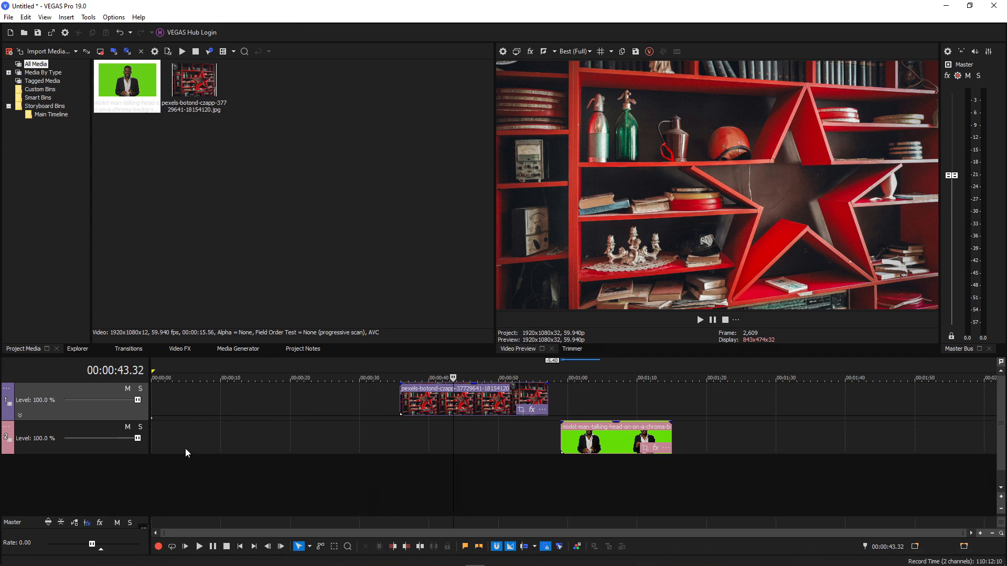
left_click(6, 389)
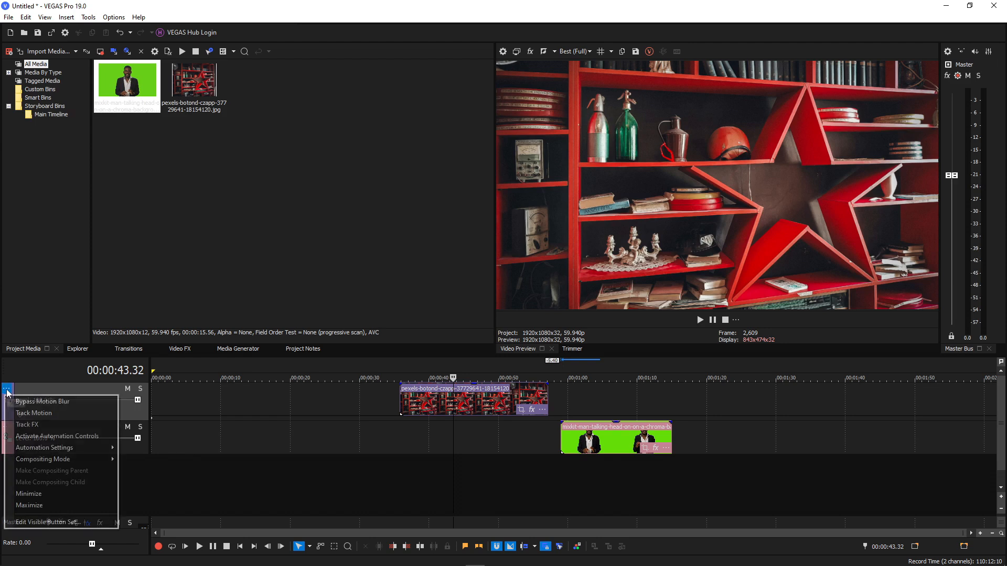
left_click(30, 413)
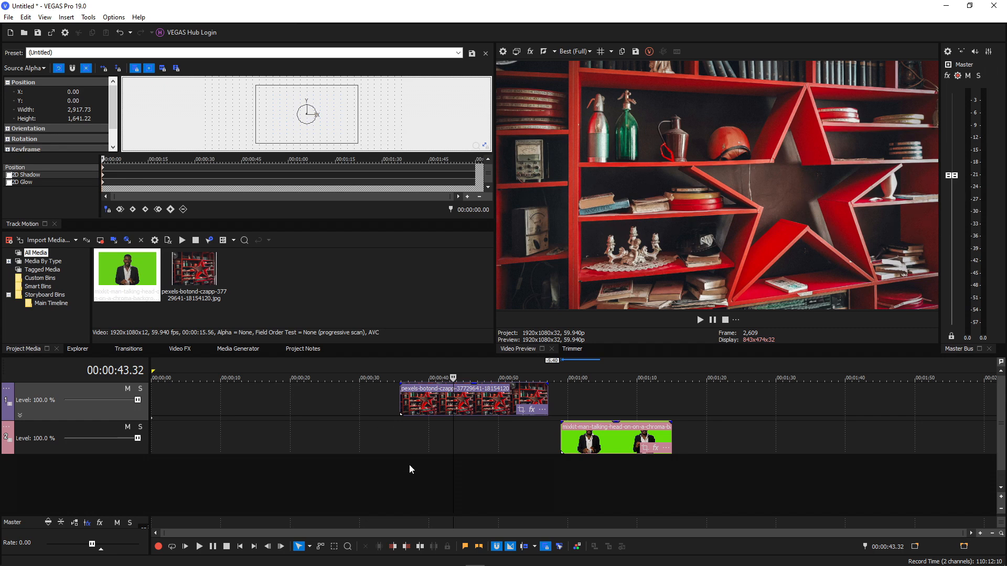
- Add a Track Motion position keyframe at 00:00:36.17 near the start of the bookshelf image clip, and play the clip back
left_click(402, 433)
scroll(446, 439, "up", 2)
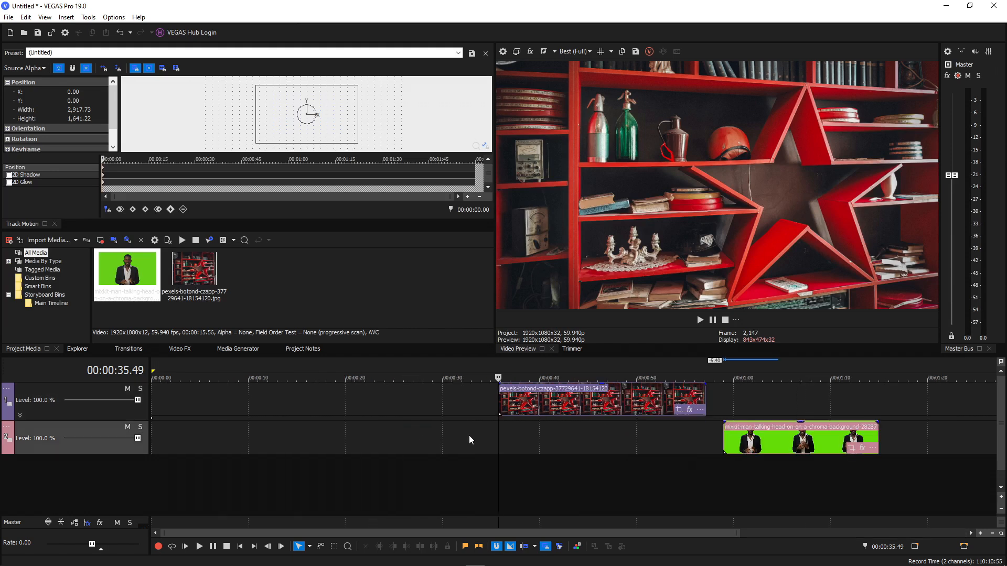
left_click(502, 429)
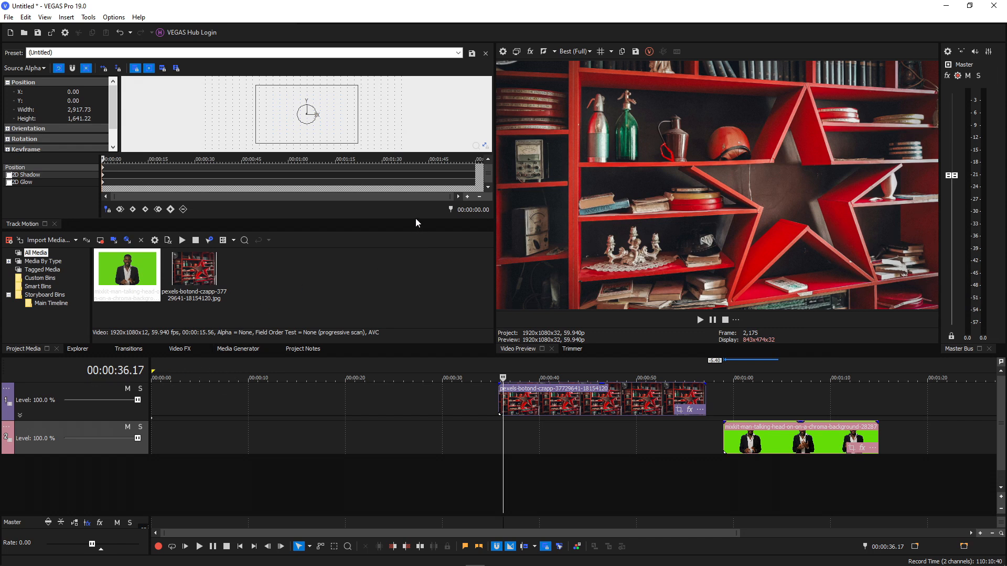
left_click_drag(107, 159, 214, 171)
scroll(244, 168, "up", 10)
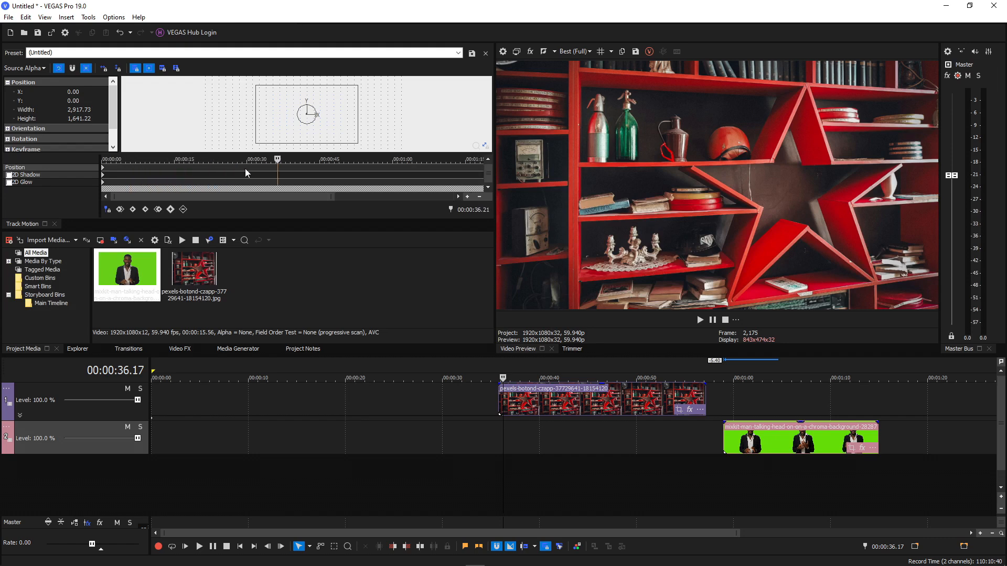
left_click_drag(288, 159, 293, 159)
scroll(284, 159, "up", 4)
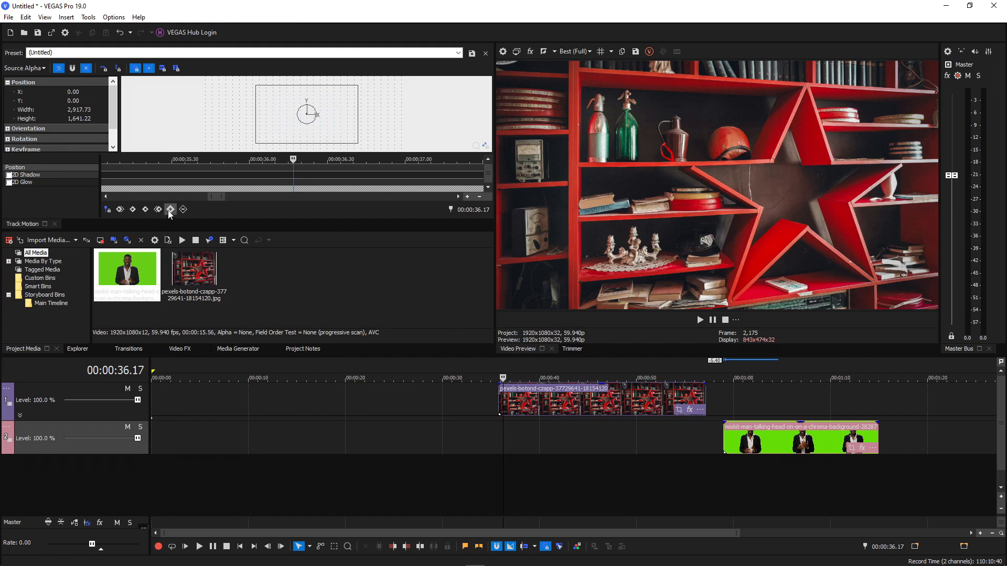
left_click(170, 209)
key("space")
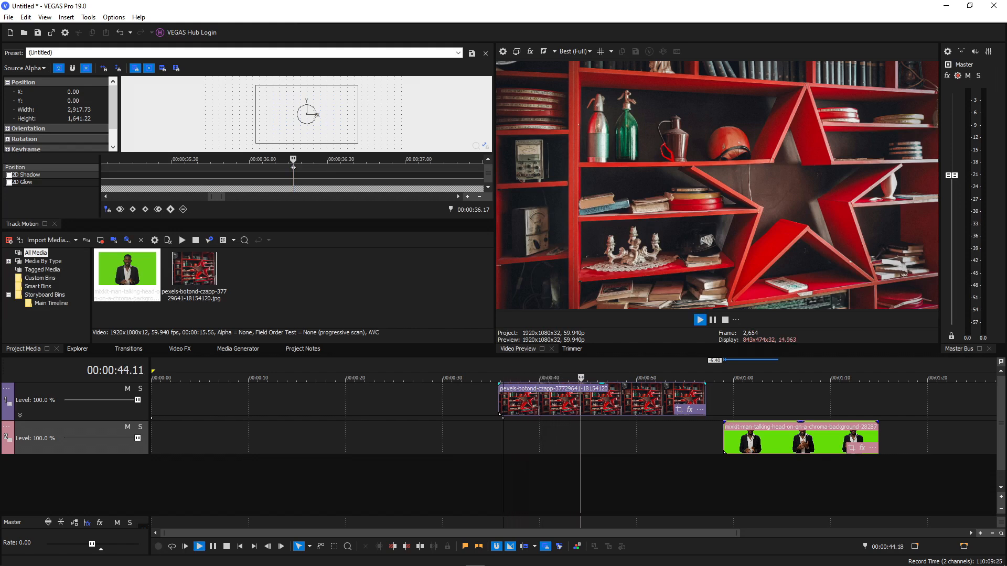
key("Return")
left_click(614, 408)
left_click_drag(622, 411, 701, 419)
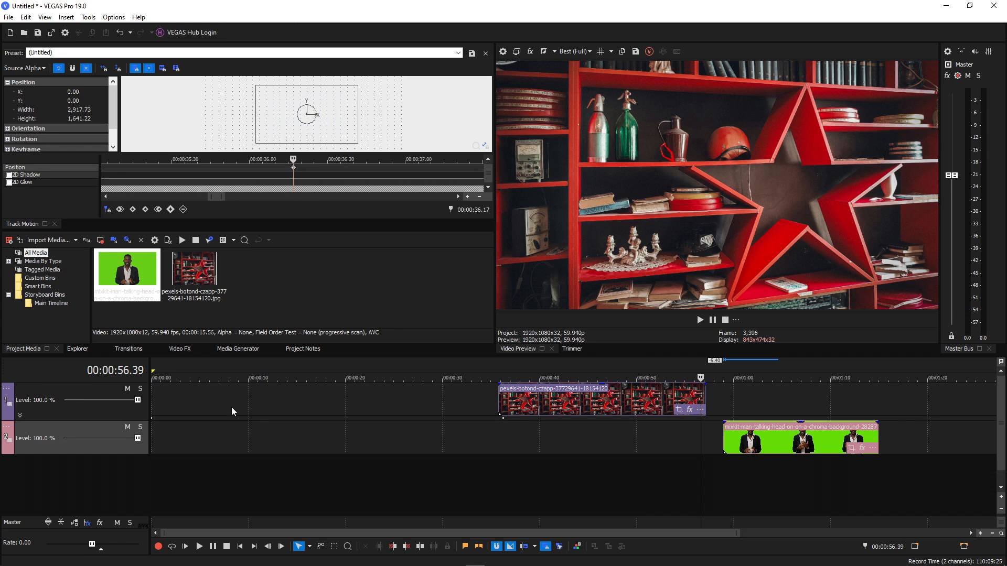
left_click_drag(294, 159, 399, 172)
scroll(399, 172, "down", 3)
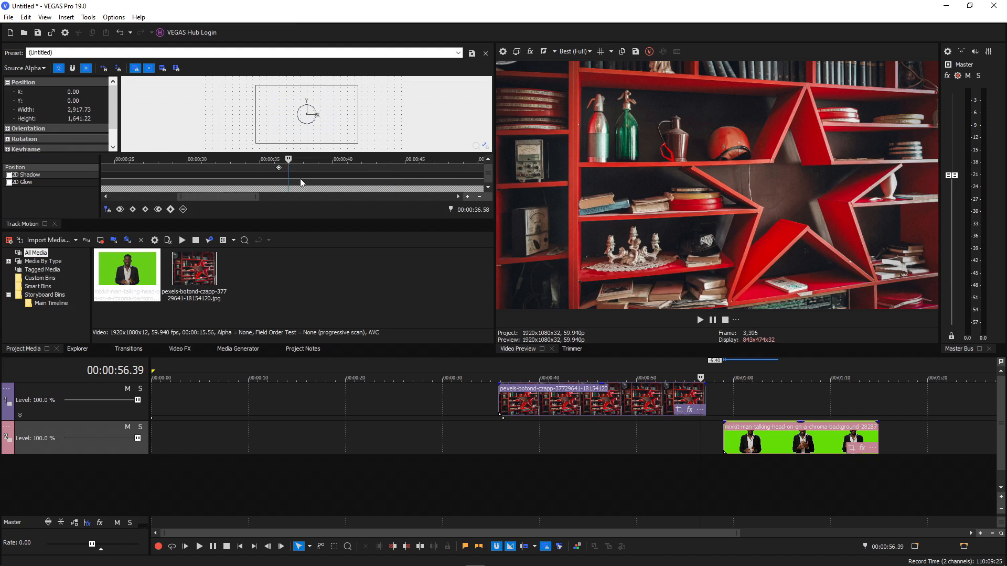
left_click_drag(289, 159, 394, 175)
scroll(394, 175, "down", 3)
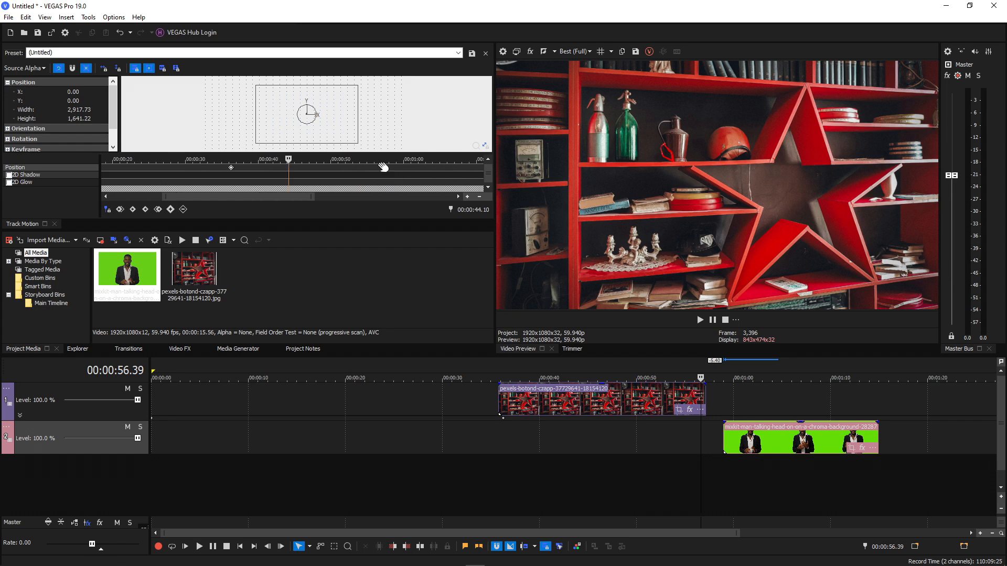
mouse_move(289, 159)
left_mouse_down()
mouse_move(368, 170)
mouse_move(381, 177)
mouse_move(376, 182)
left_mouse_up()
scroll(377, 182, "up", 6)
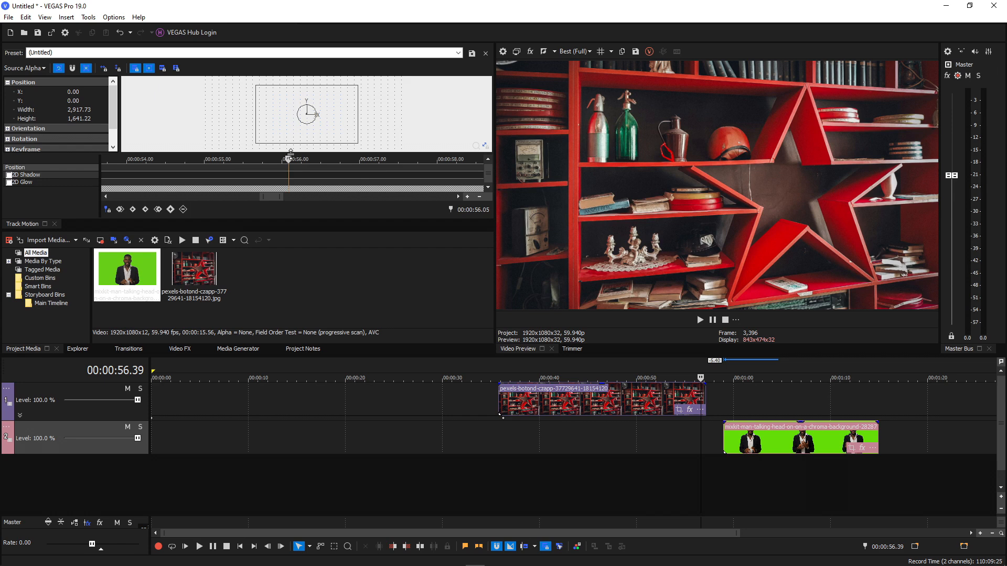
left_click_drag(290, 155, 332, 161)
- Enlarge the image track's frame to about 3,411 × 1,919 at 00:00:44.59, the middle of the clip, creating a Track Motion position keyframe
left_click(587, 426)
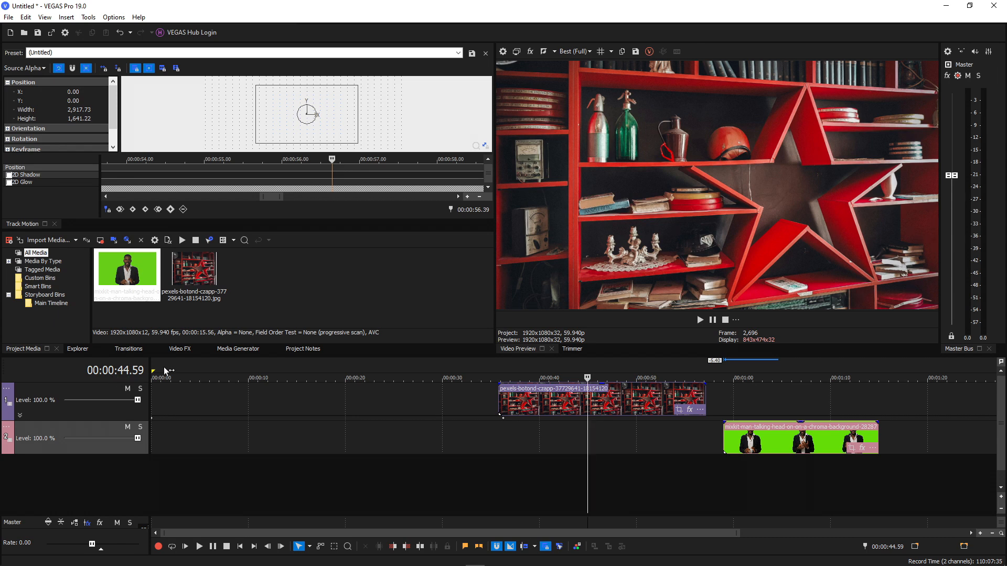
scroll(335, 158, "down", 2)
left_click_drag(288, 159, 165, 171)
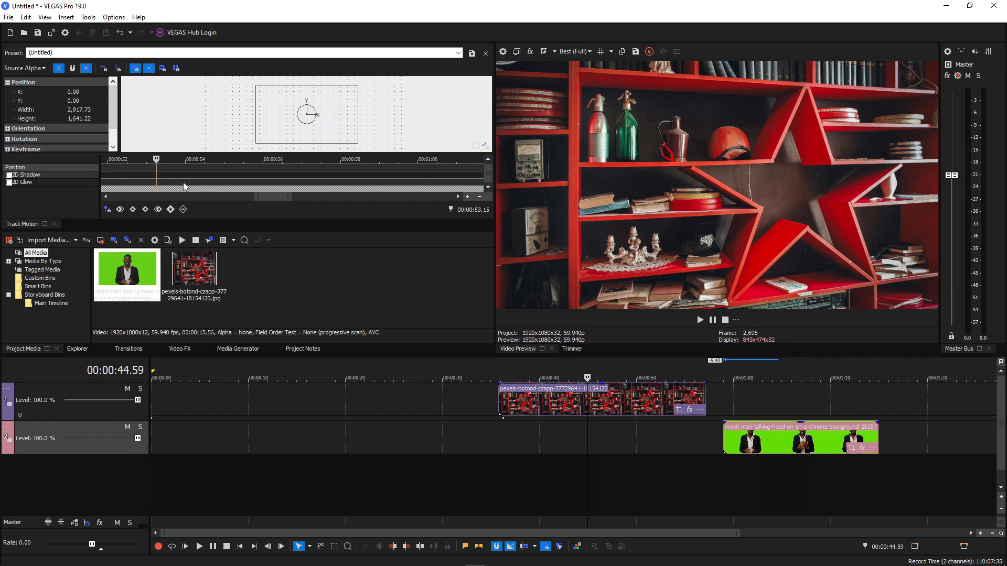
scroll(169, 174, "down", 3)
left_click_drag(288, 159, 161, 165)
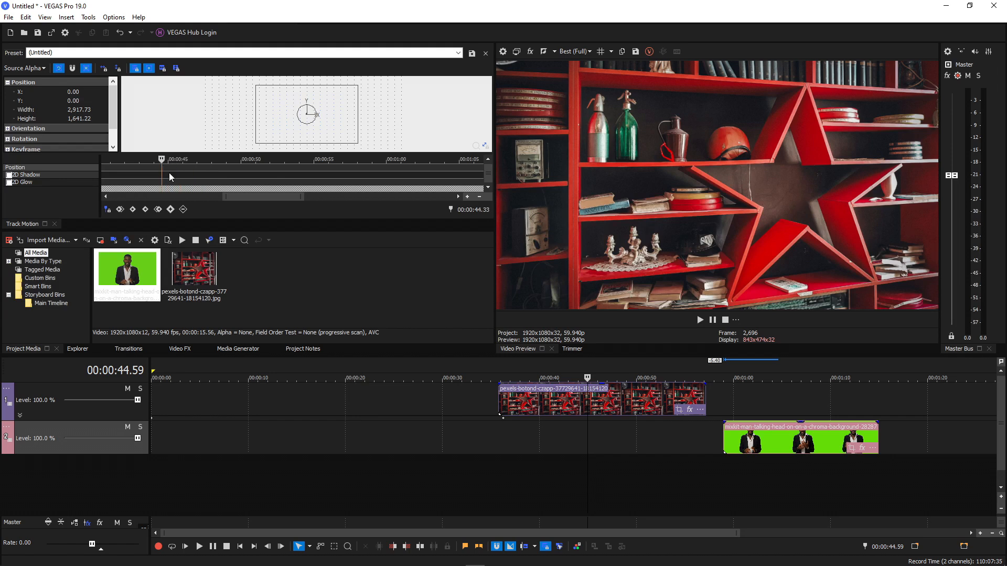
scroll(247, 168, "up", 3)
scroll(318, 181, "up", 1)
left_click_drag(288, 160, 338, 176)
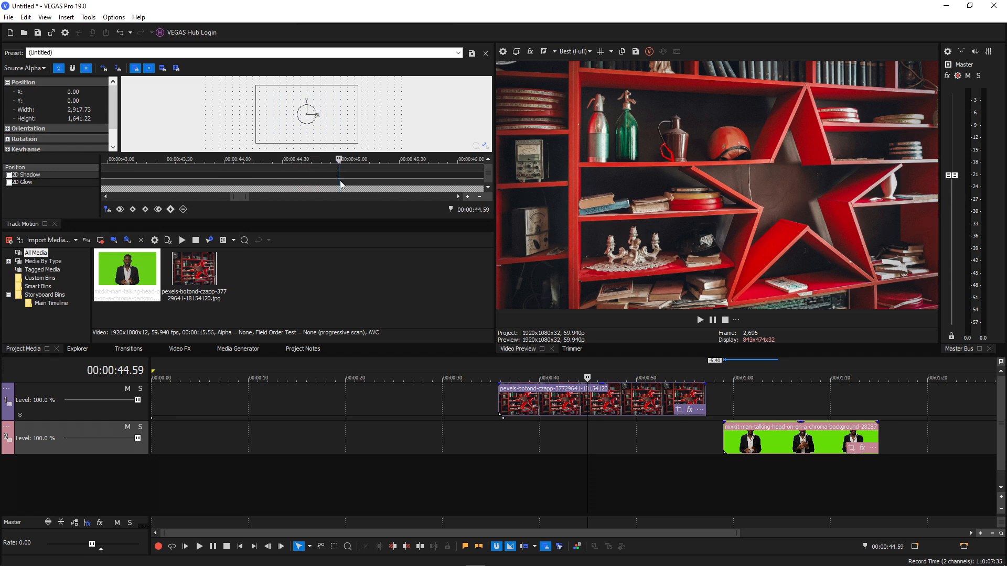
scroll(395, 122, "down", 1)
left_click(344, 97)
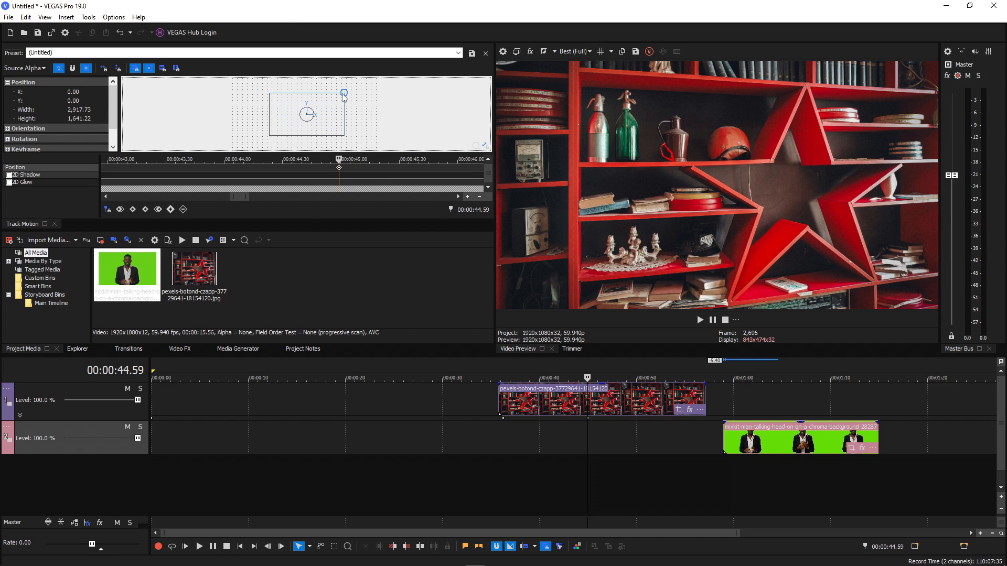
left_click_drag(344, 98, 355, 101)
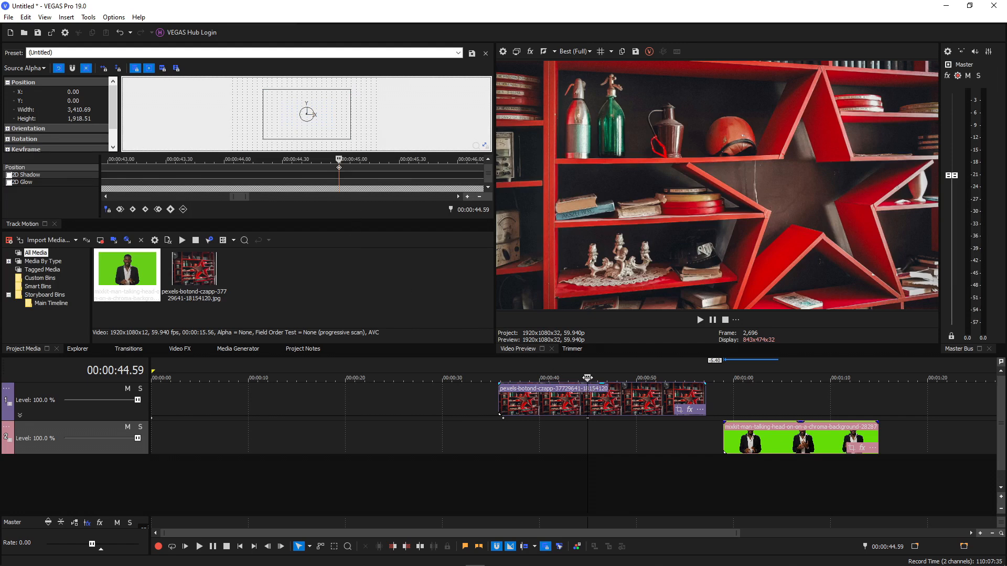
- Shrink the image track's frame to about 2,928 × 1,647 at 00:00:56.39, near the clip's end, creating a Track Motion position keyframe
left_click_drag(597, 392, 700, 412)
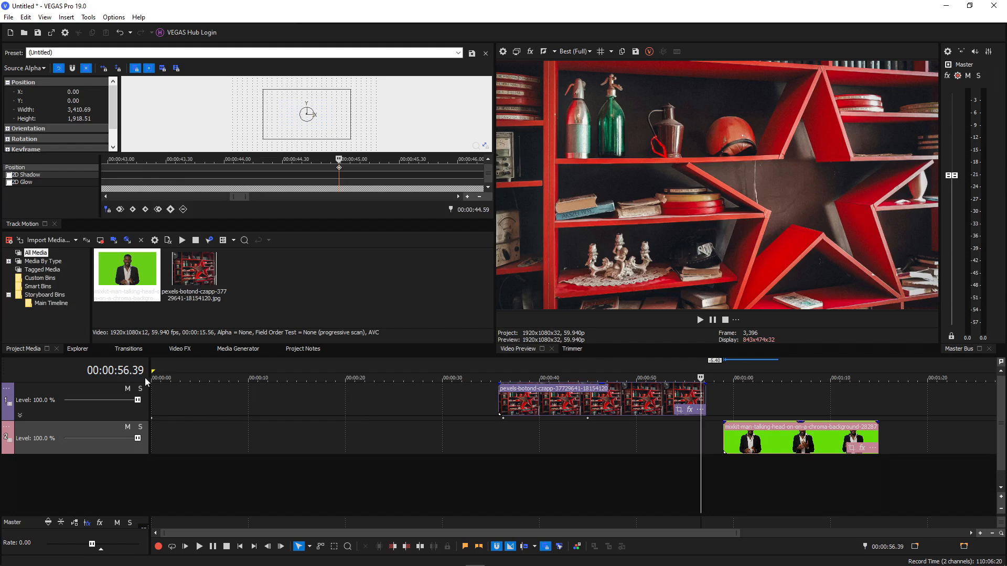
scroll(348, 160, "down", 2)
left_click(288, 160)
left_click_drag(287, 159, 419, 160)
scroll(398, 162, "down", 2)
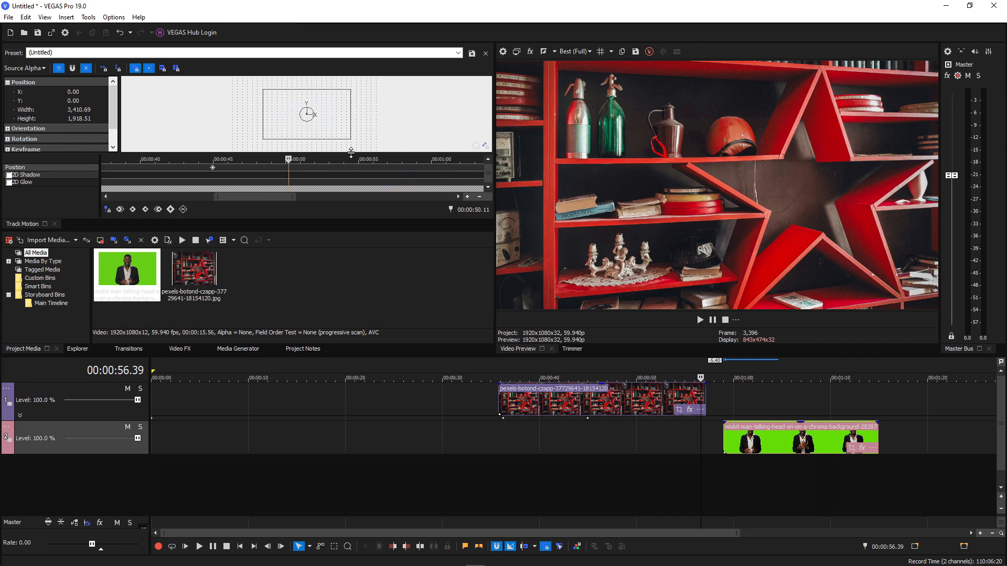
left_click_drag(288, 159, 375, 181)
scroll(414, 178, "up", 4)
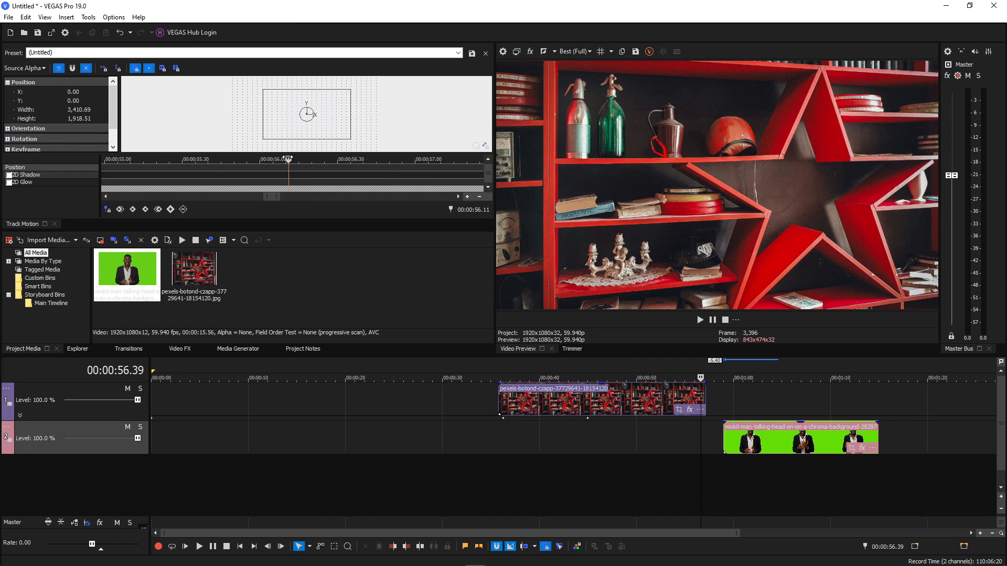
left_click_drag(288, 158, 361, 179)
left_click(351, 90)
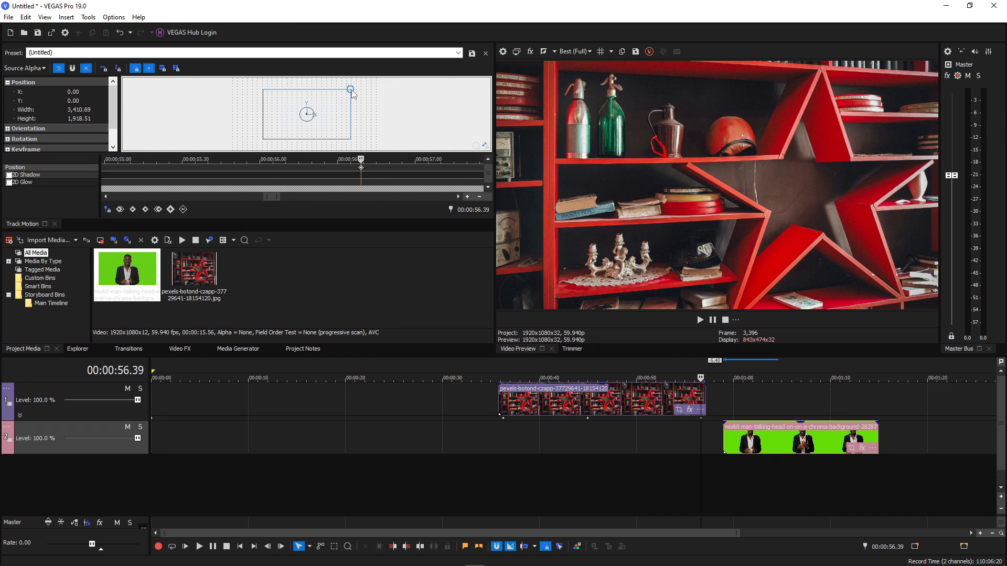
left_click_drag(352, 93, 349, 105)
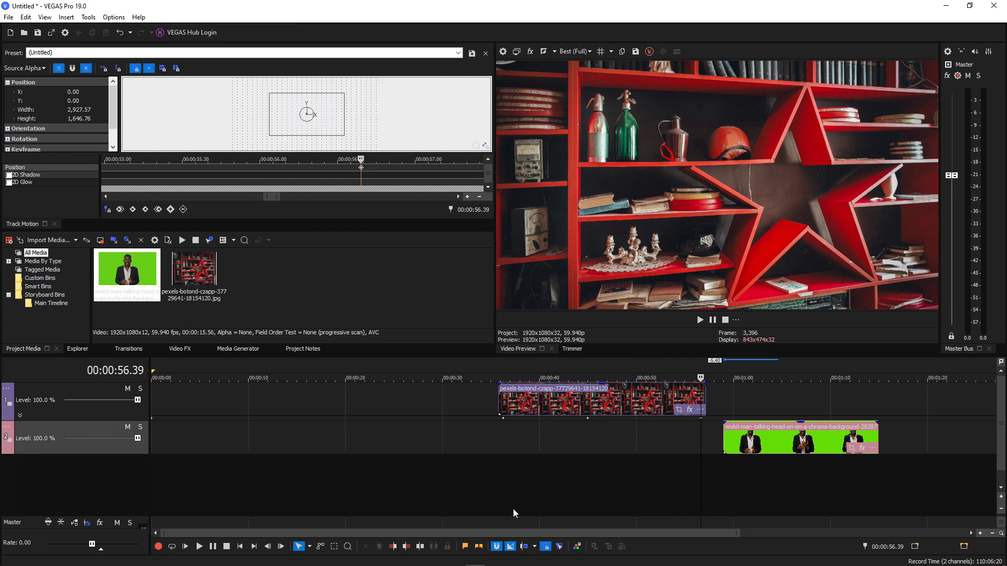
- Play the bookshelf image clip from its beginning to review the zoom animation
left_click(498, 435)
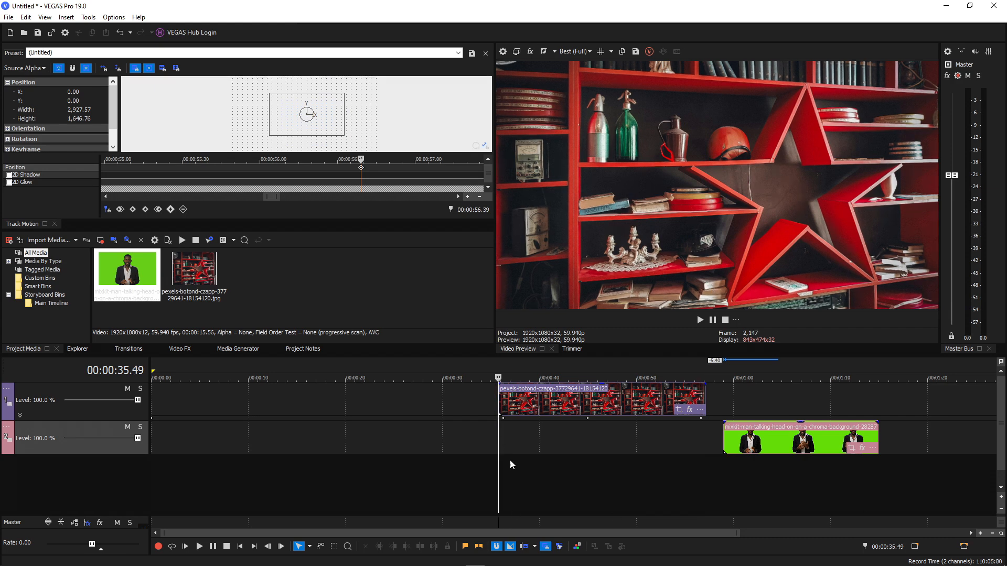
key("space")
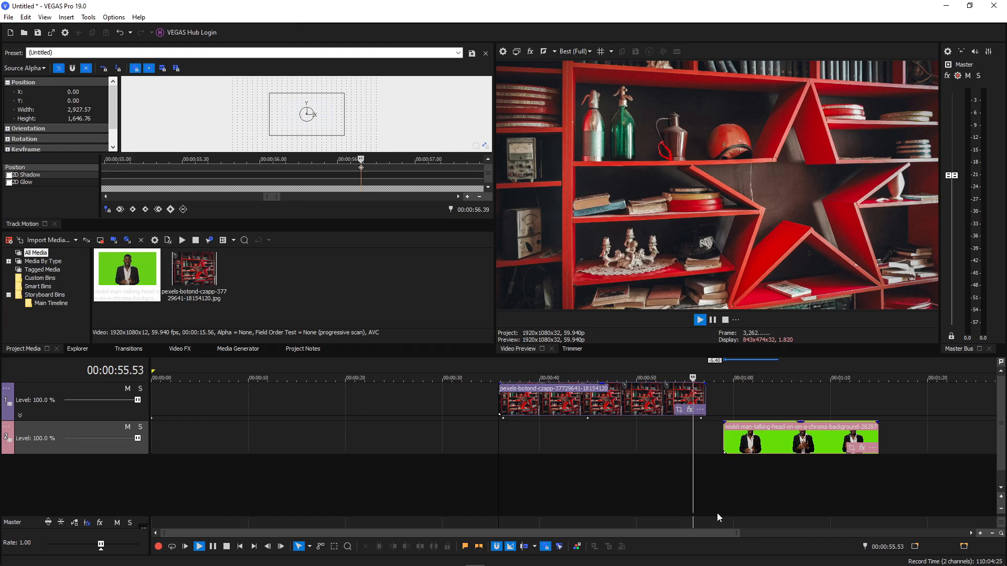
key("Return")
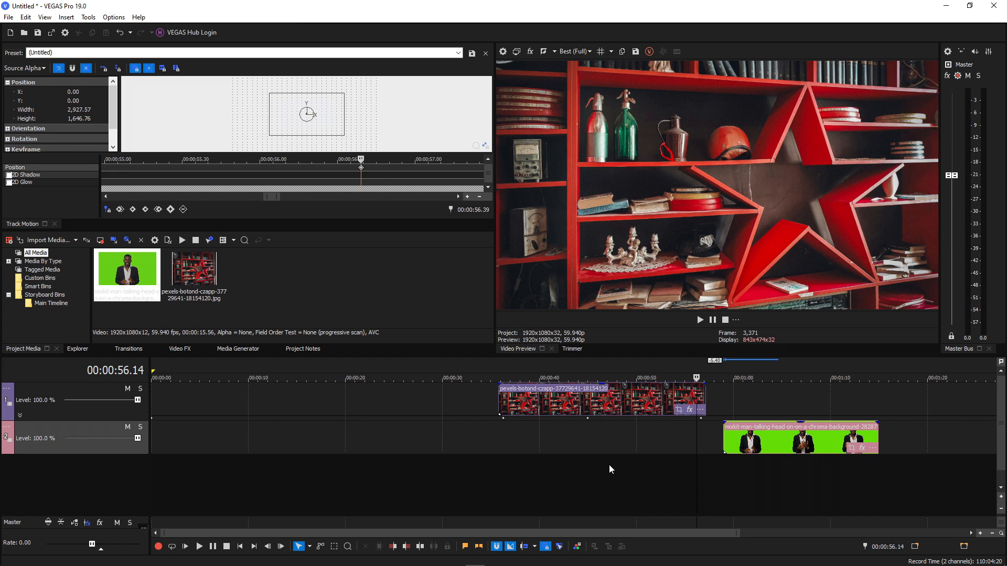
- Add a Track Motion position keyframe at 00:00:36.36 for the bookshelf image track
left_click_drag(696, 449, 506, 436)
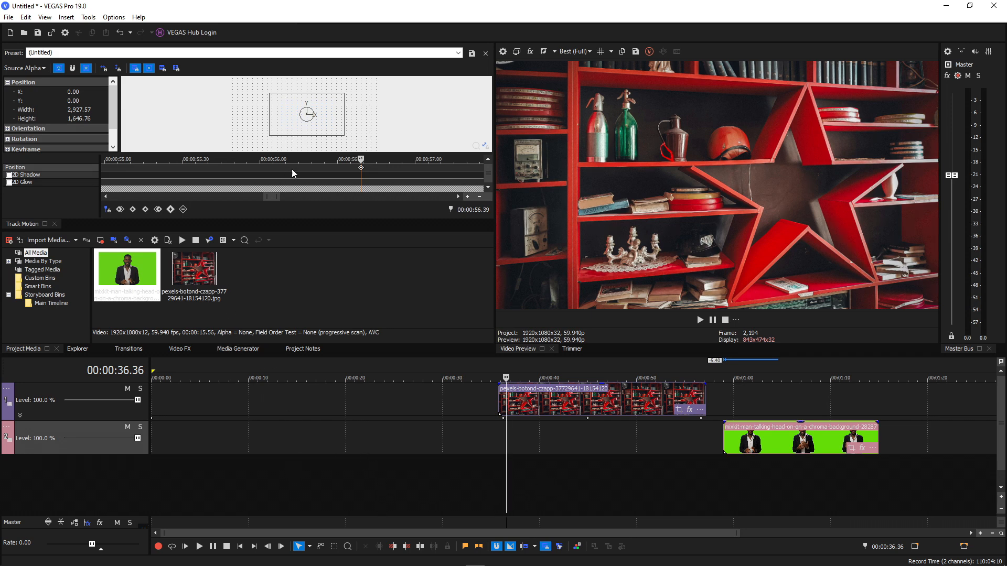
scroll(348, 162, "down", 3)
left_click_drag(289, 159, 298, 227)
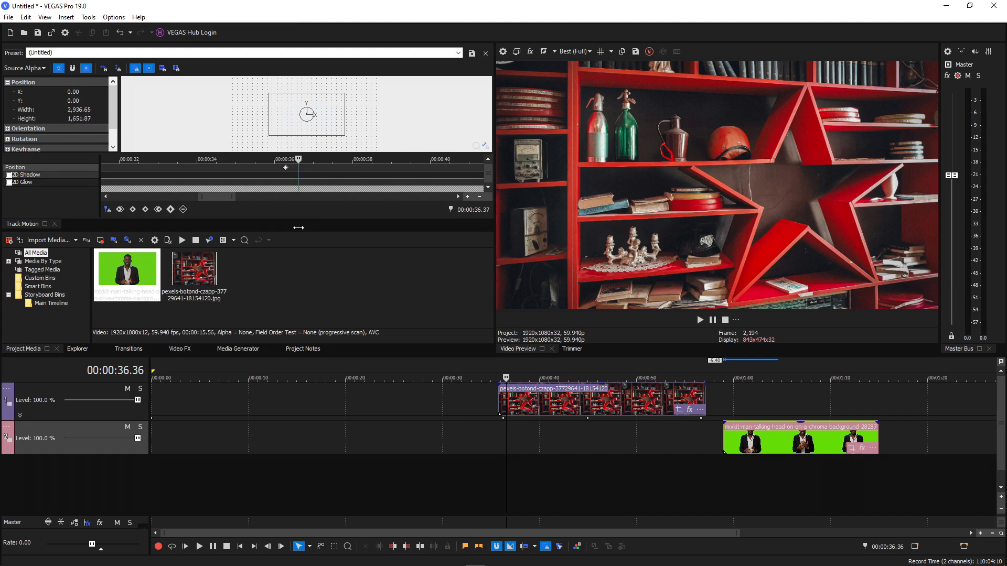
scroll(292, 165, "up", 3)
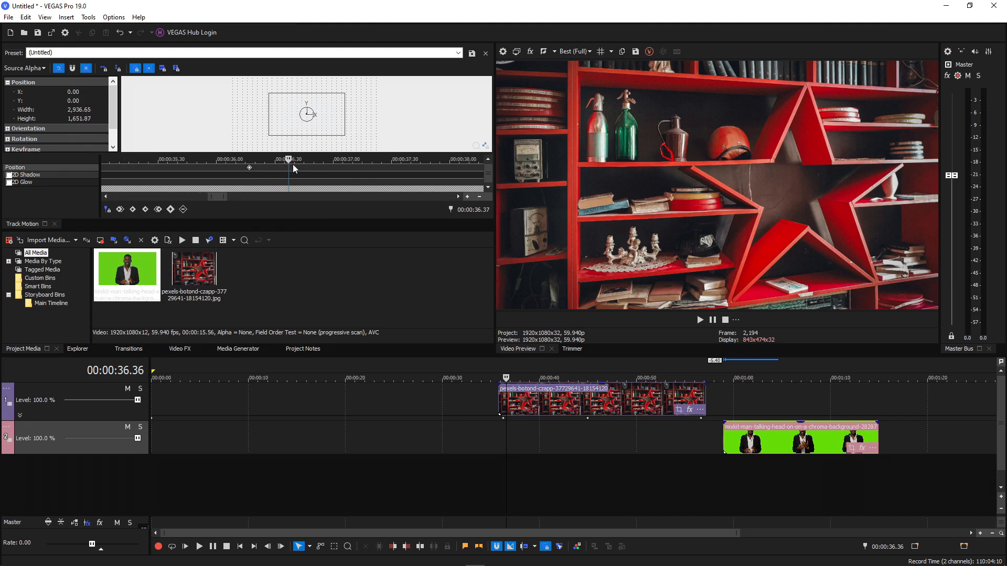
scroll(287, 163, "up", 3)
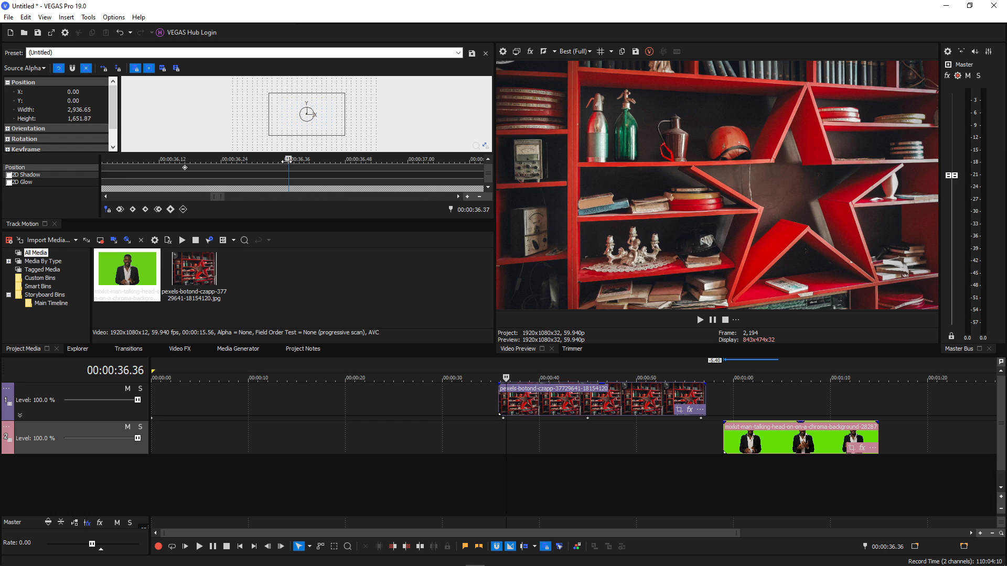
left_click_drag(287, 161, 282, 160)
left_click(171, 210)
- Close the Track Motion window and set the bookshelf image track's compositing mode to 3D Source Alpha
left_click(7, 389)
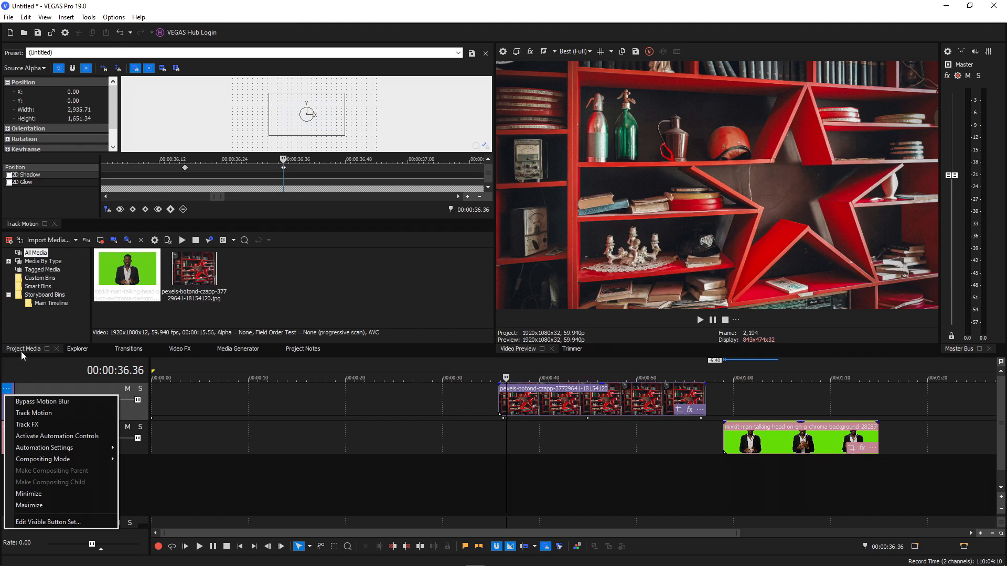
left_click(52, 223)
left_click(54, 224)
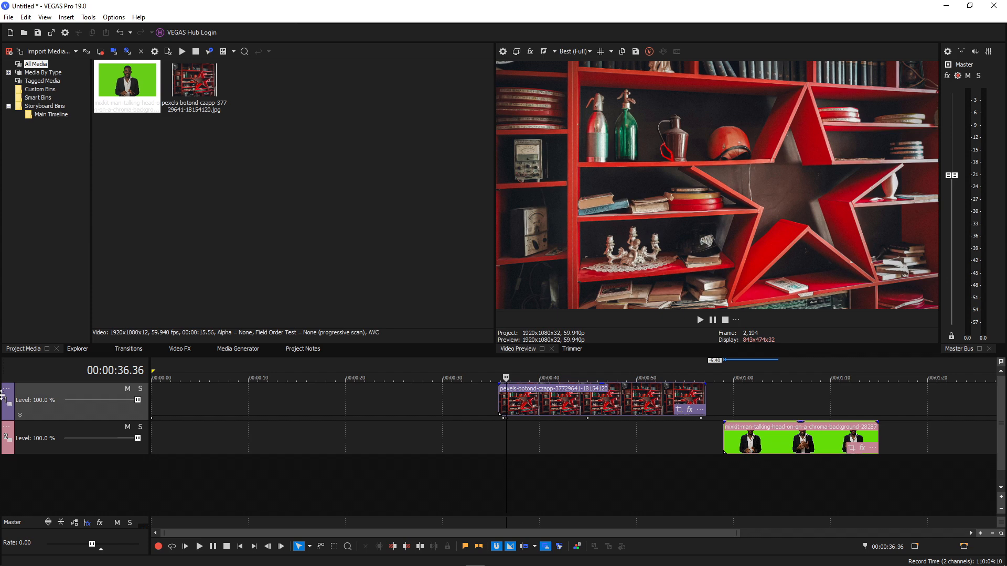
left_click(8, 388)
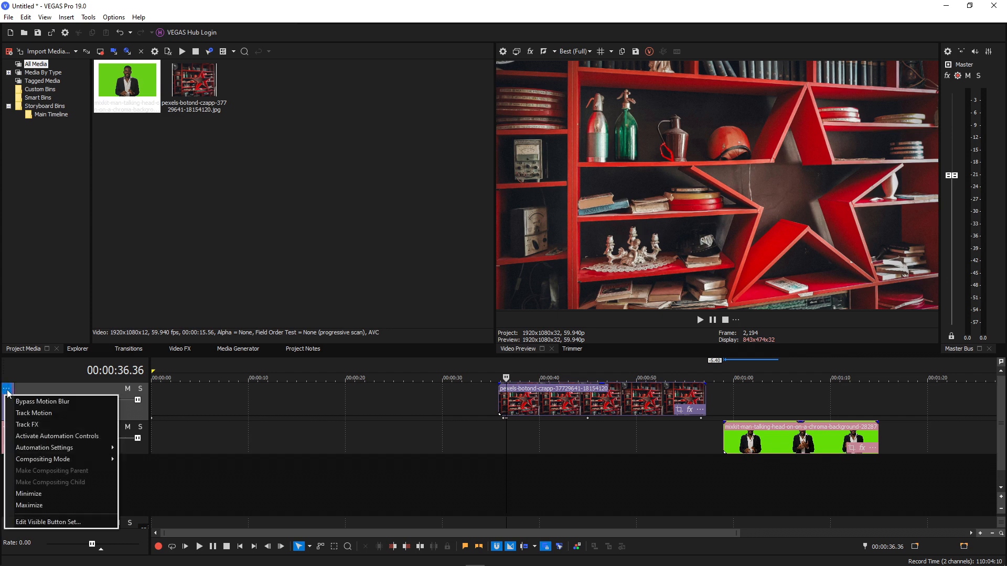
mouse_move(47, 459)
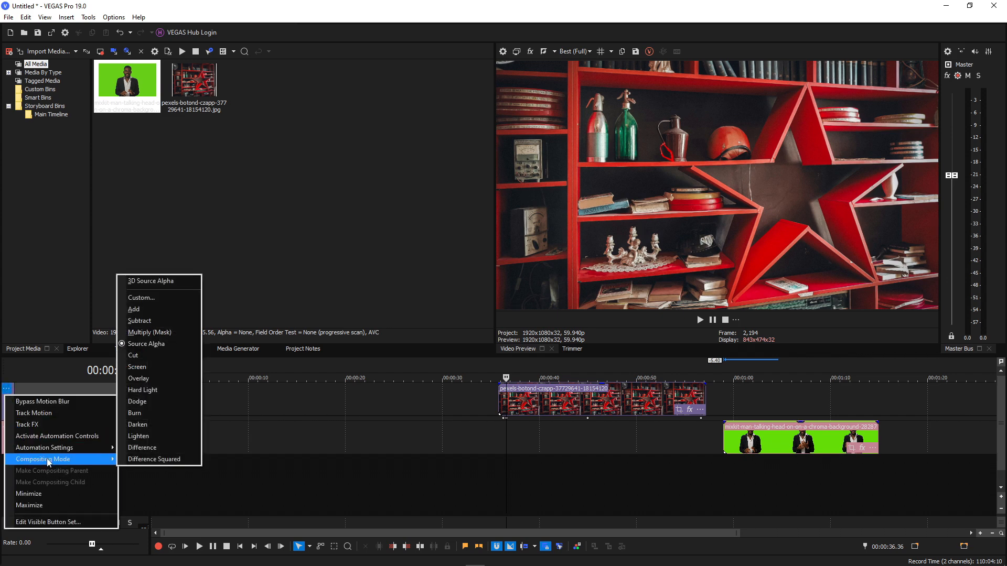
left_click(145, 283)
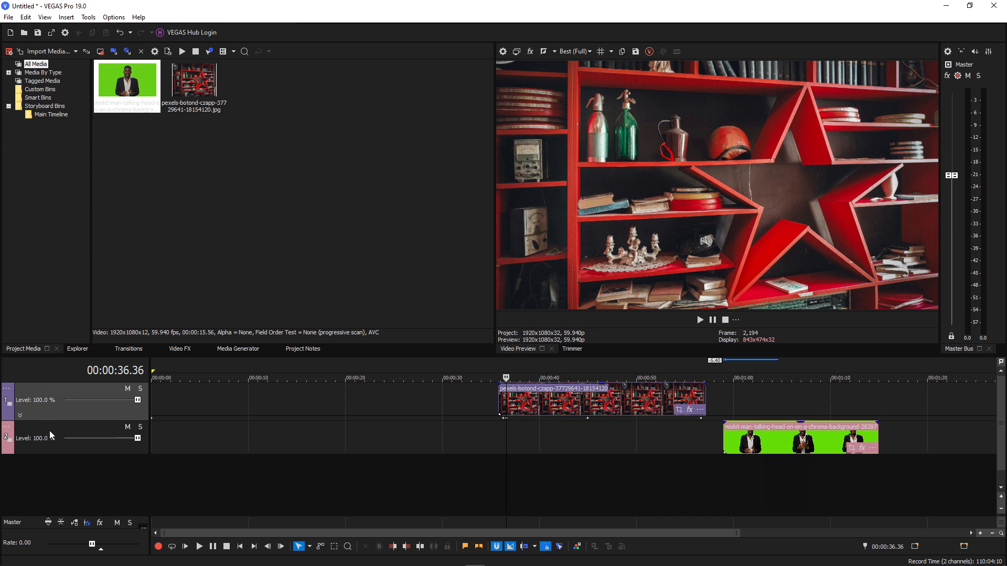
- Open Track Motion for the bookshelf image track and enlarge its window so the Perspective view has more height
left_click(7, 389)
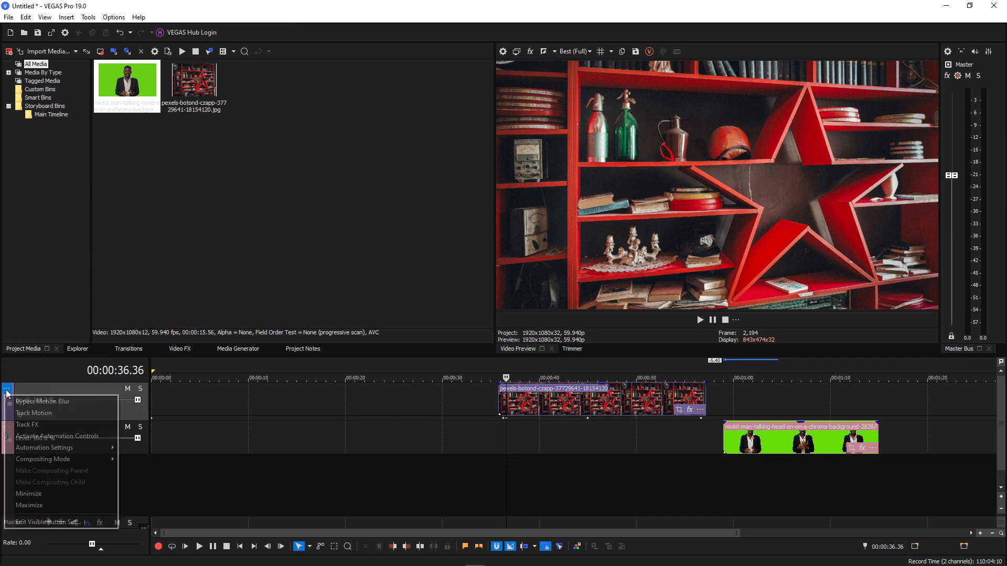
left_click(32, 416)
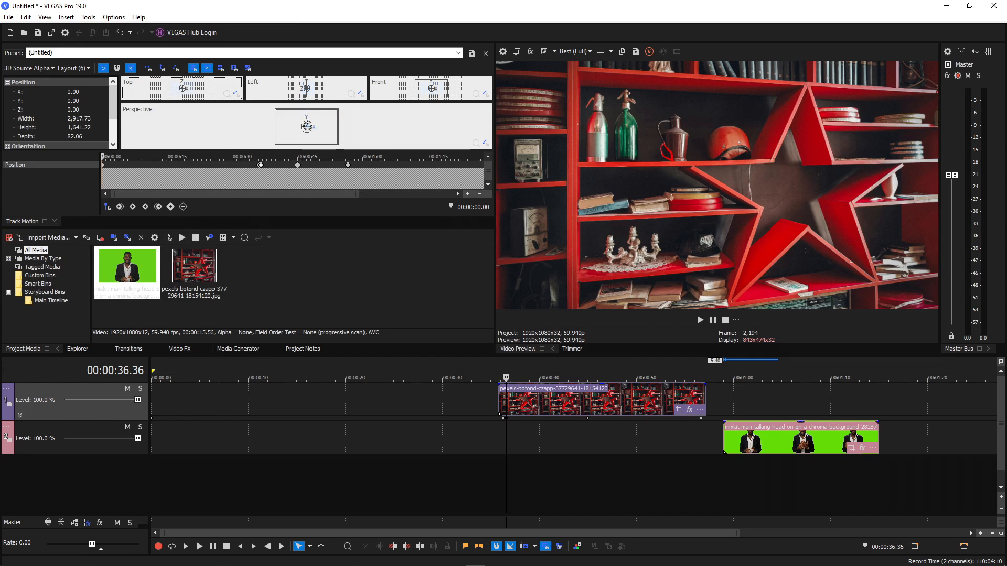
mouse_move(306, 127)
left_mouse_down()
mouse_move(336, 127)
mouse_move(307, 127)
left_mouse_up()
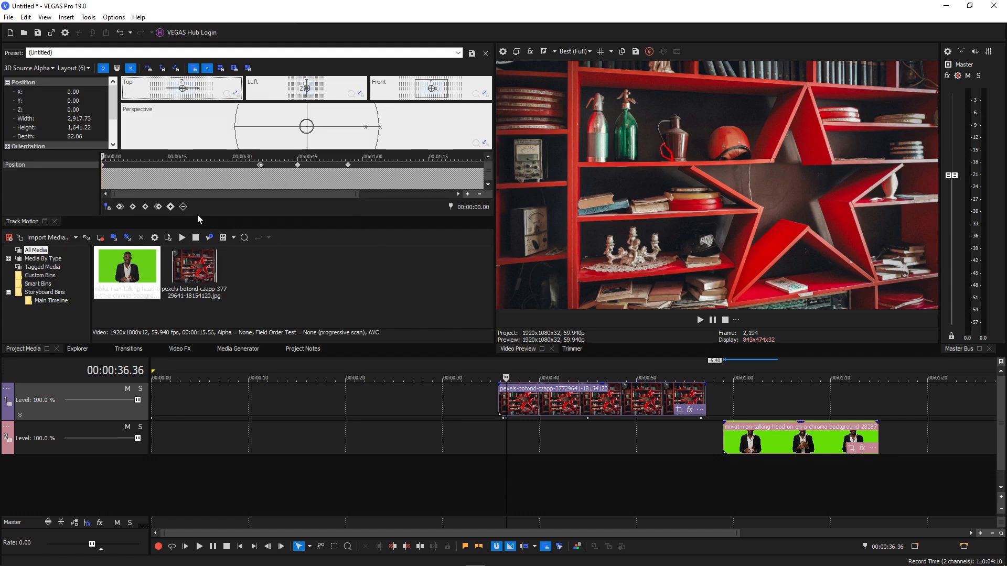
left_click_drag(254, 227, 254, 300)
scroll(305, 167, "down", 5)
scroll(305, 167, "down", 2)
scroll(305, 167, "up", 6)
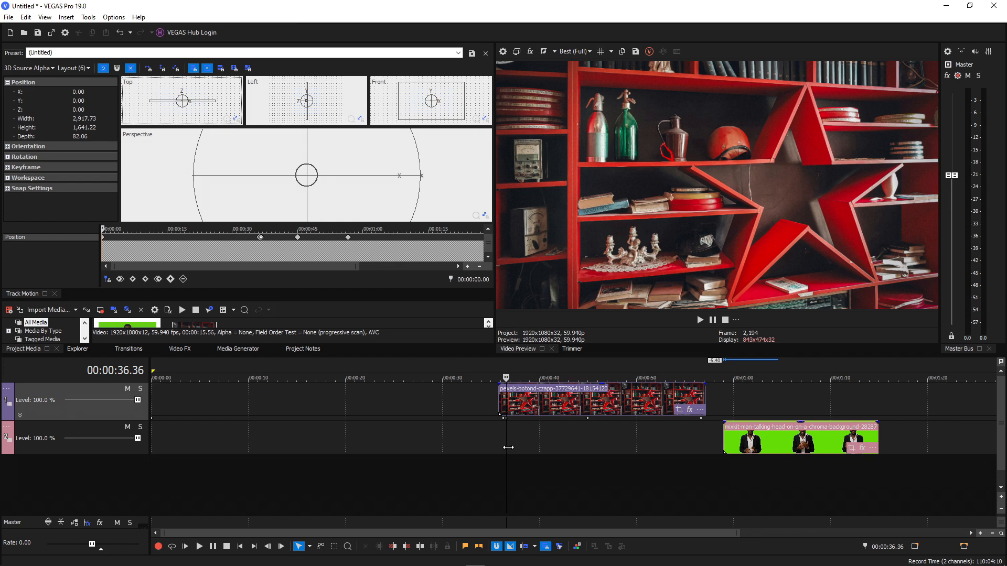
- Place the timeline cursor and the Track Motion cursor at 00:00:56.56, just before the end of the bookshelf image clip
left_click_drag(505, 441, 700, 452)
scroll(639, 452, "up", 4)
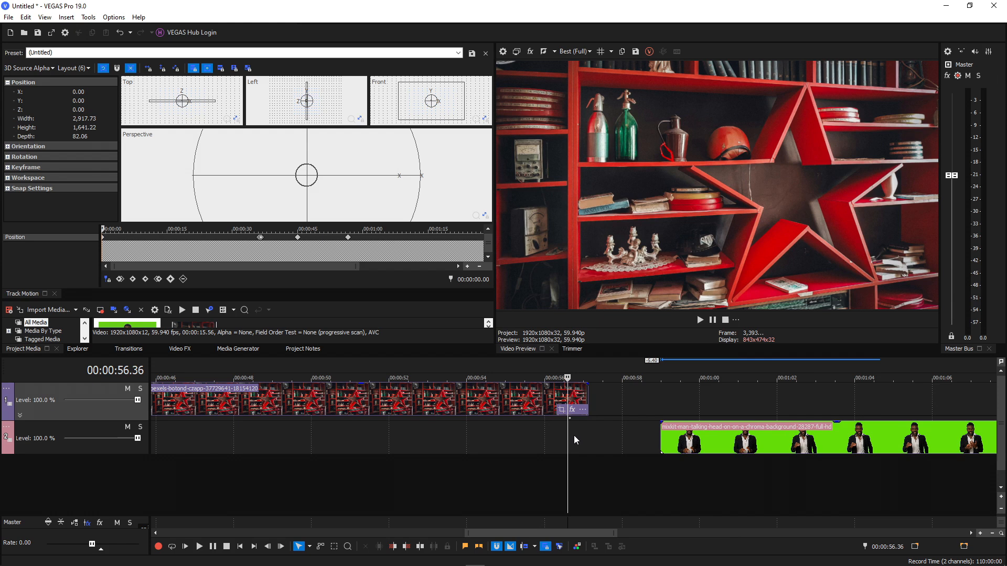
left_click_drag(566, 432, 579, 439)
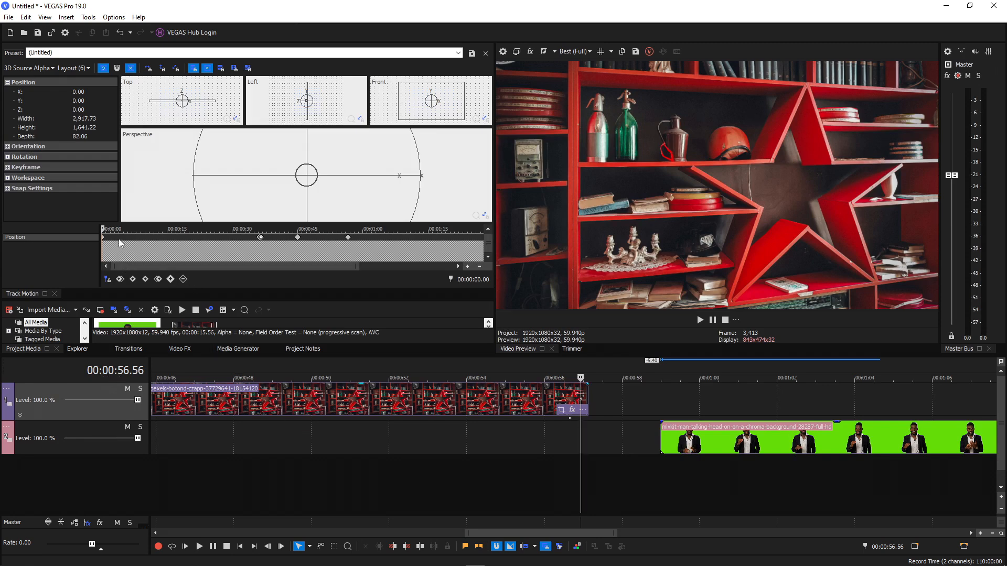
left_click_drag(105, 229, 393, 234)
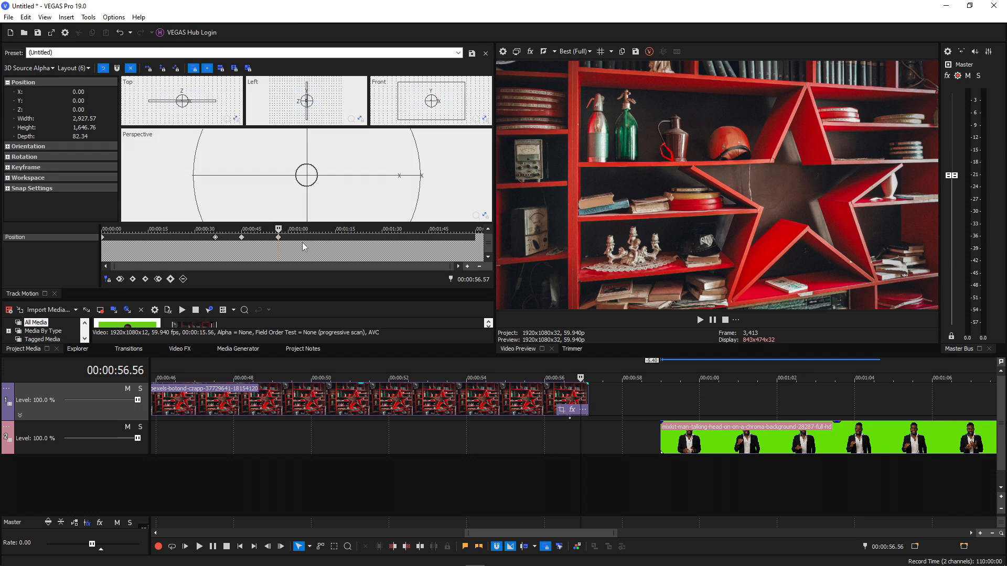
scroll(283, 241, "up", 5)
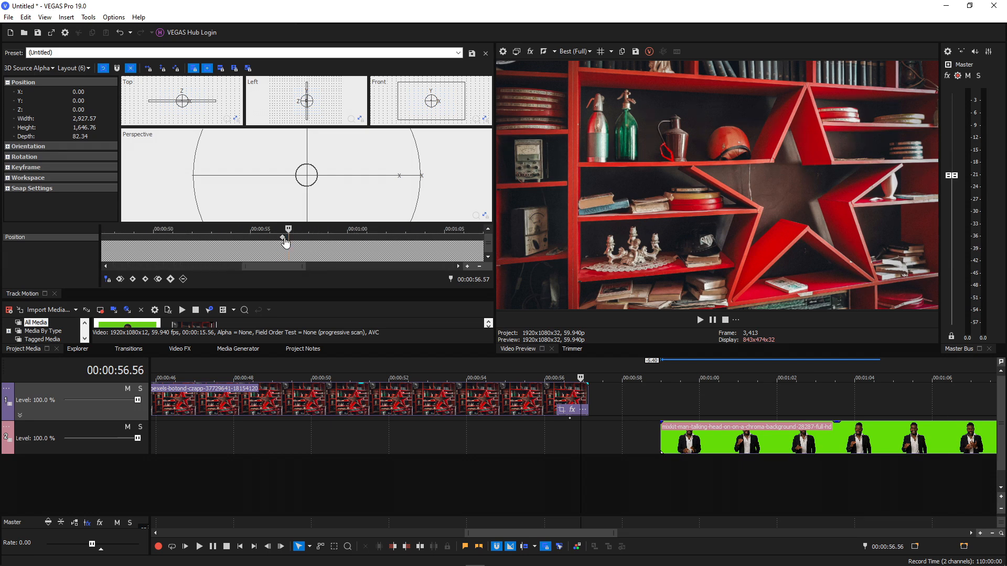
scroll(286, 242, "up", 4)
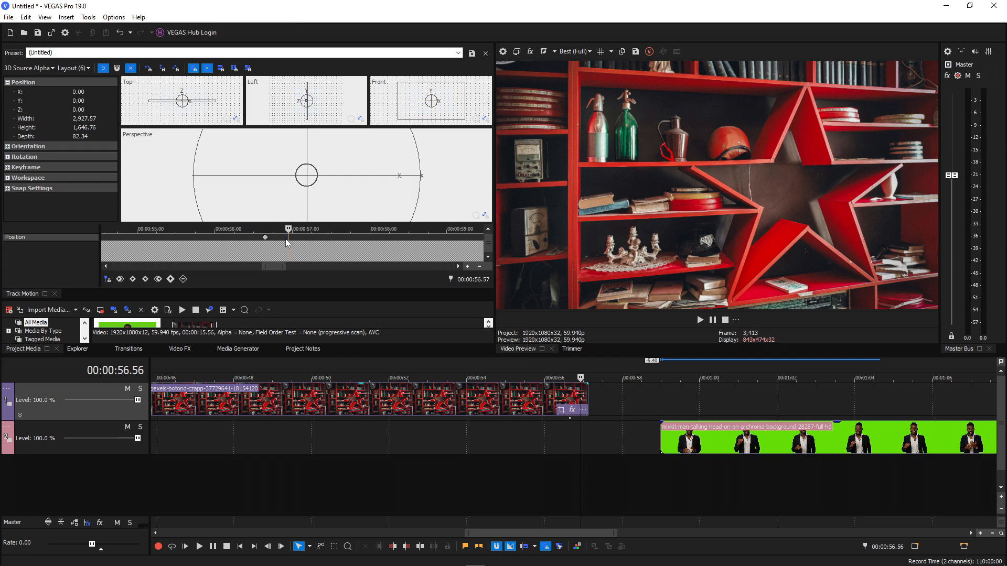
left_click_drag(289, 229, 286, 229)
scroll(459, 232, "down", 3)
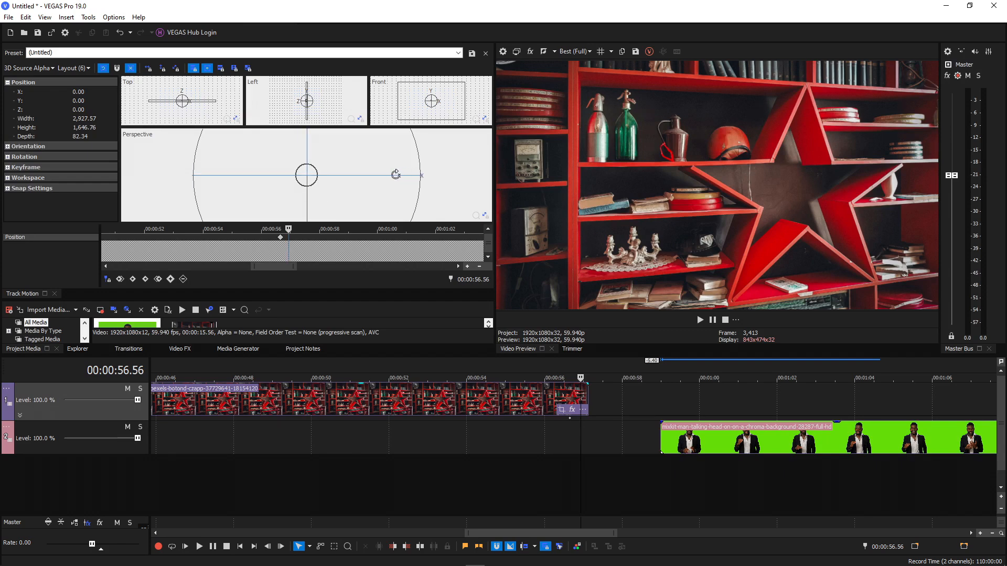
- Rotate the image slightly around its vertical axis in the Perspective view at 00:00:56.56, turning its left side away and creating a position keyframe
scroll(391, 183, "down", 4)
scroll(386, 192, "down", 5)
scroll(325, 201, "up", 5)
scroll(326, 201, "down", 3)
left_click_drag(332, 174, 324, 174)
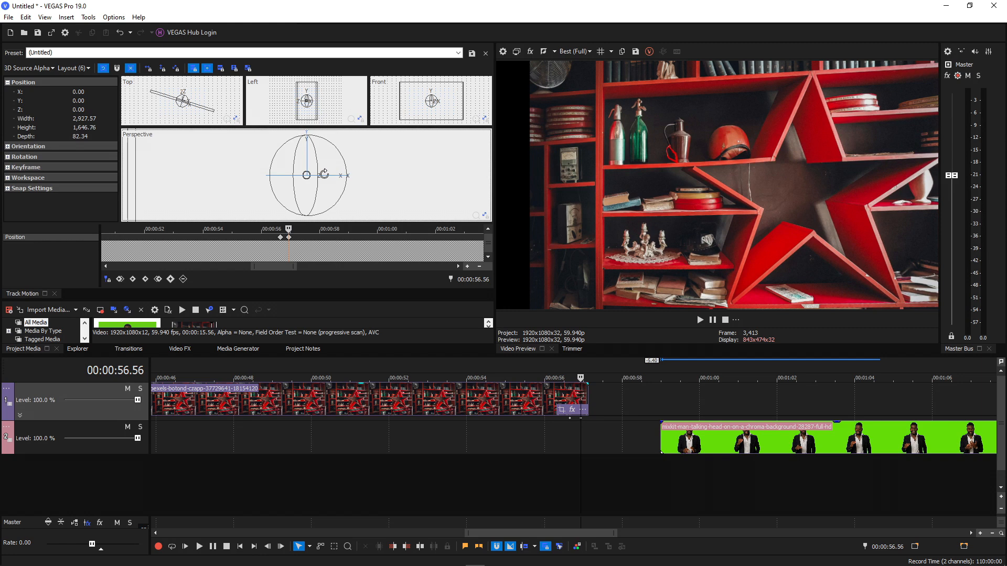
left_click_drag(324, 174, 328, 176)
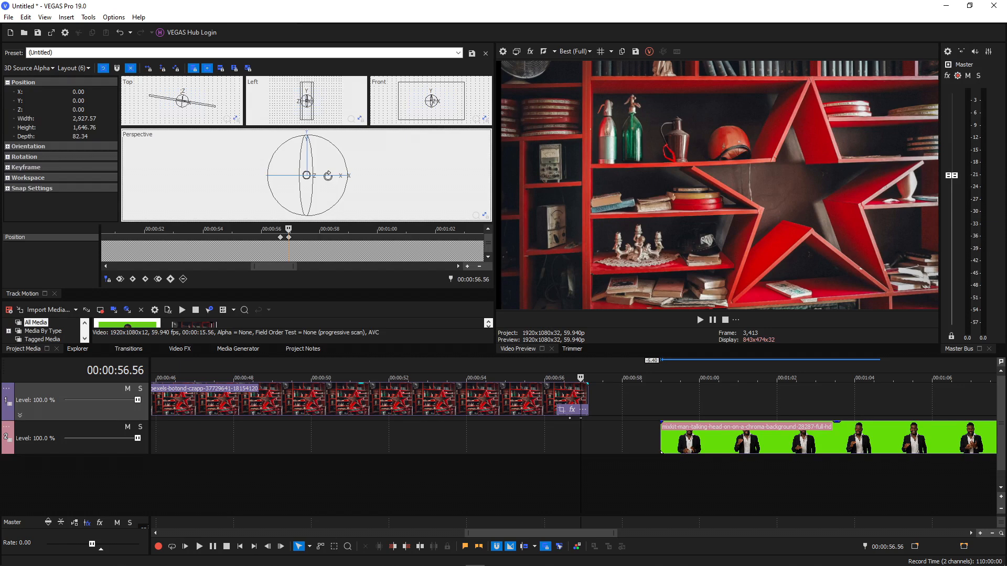
left_click_drag(328, 175, 330, 176)
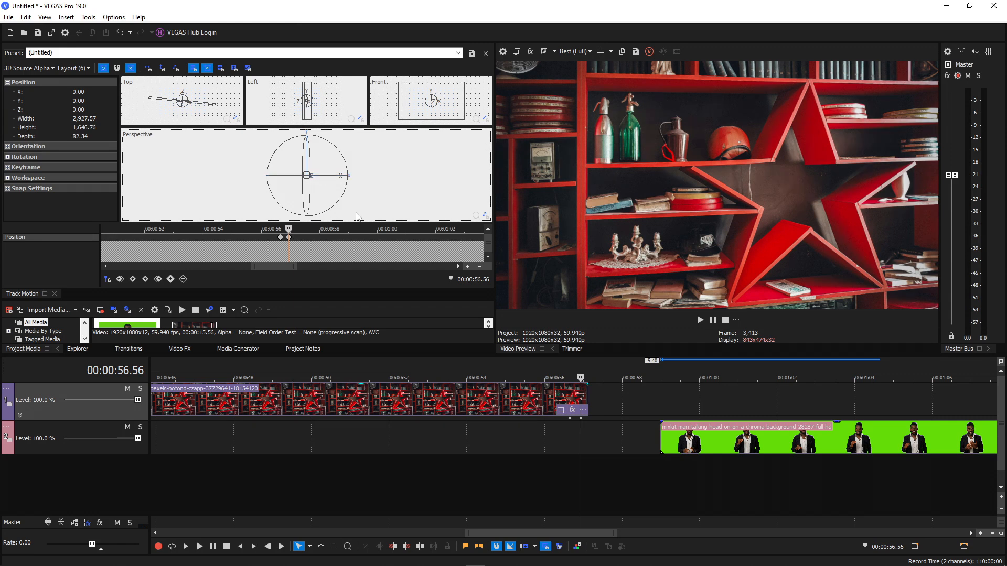
- Enlarge the rotated image frame in the Perspective view to about 2,999 × 1,687 at 00:00:56.56
scroll(318, 188, "up", 5)
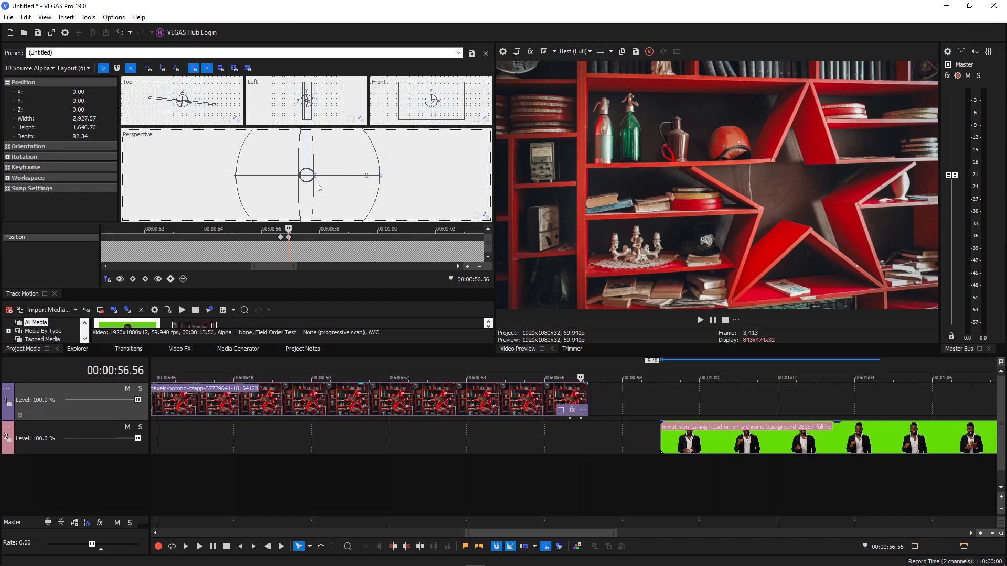
scroll(412, 161, "down", 6)
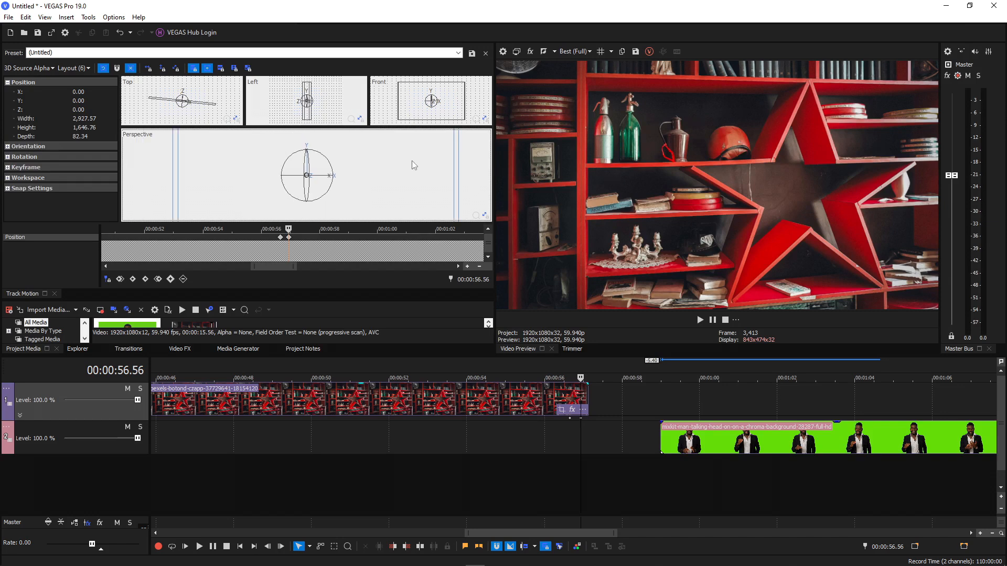
scroll(411, 160, "down", 2)
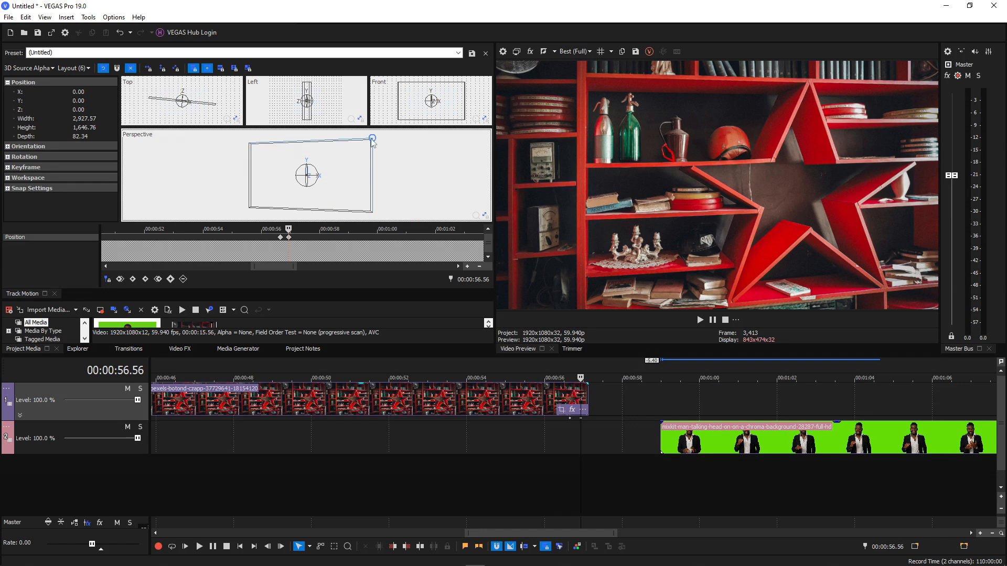
left_click_drag(372, 138, 375, 141)
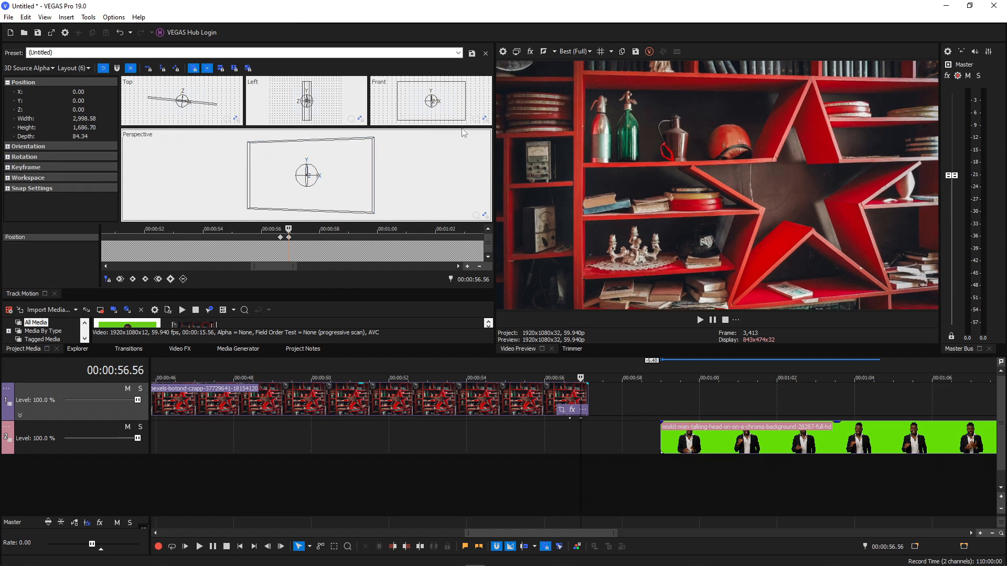
- Rotate the image further around its vertical axis, enlarge its frame to about 3,298 × 1,855, and close Track Motion
scroll(320, 187, "up", 5)
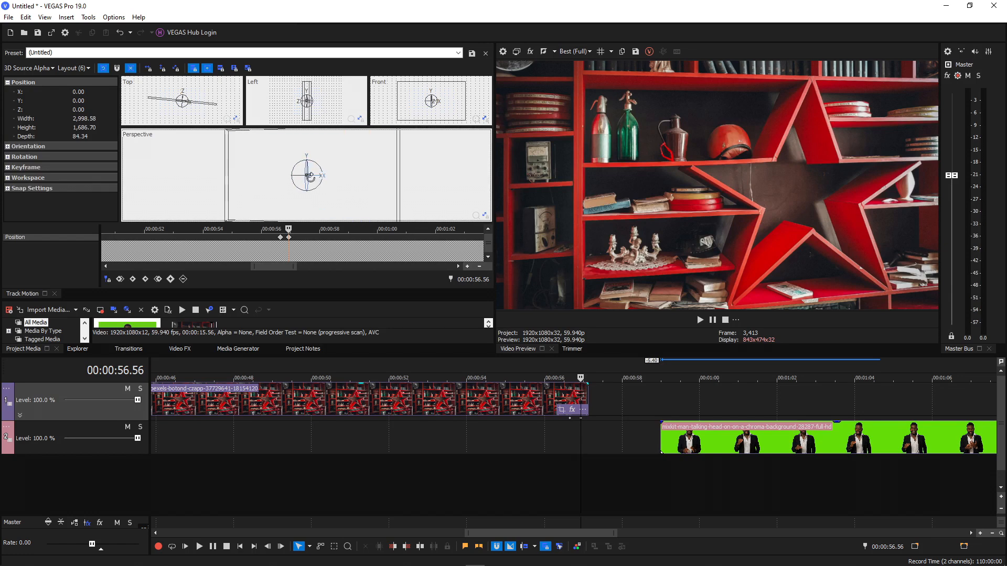
scroll(317, 181, "up", 3)
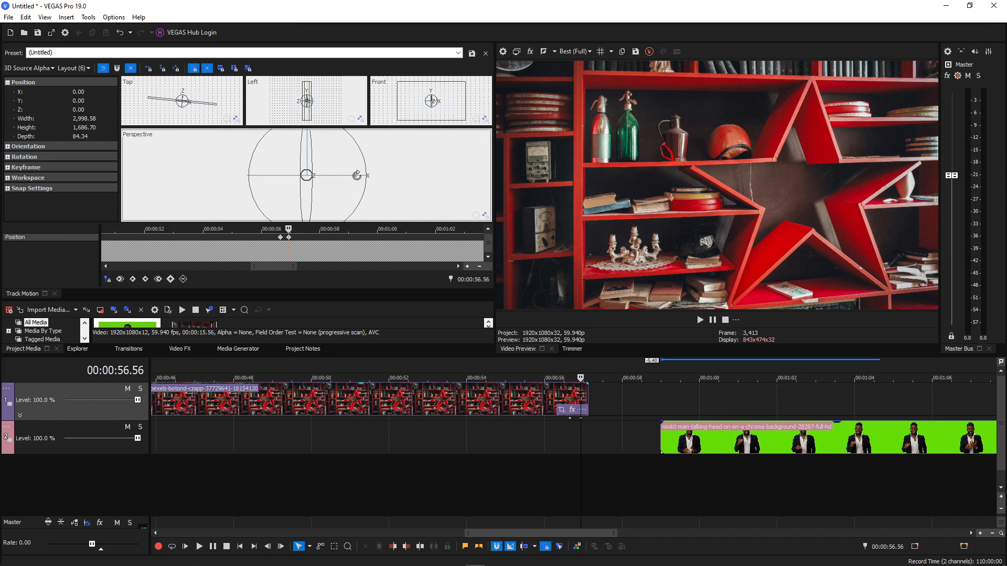
left_click_drag(356, 175, 353, 176)
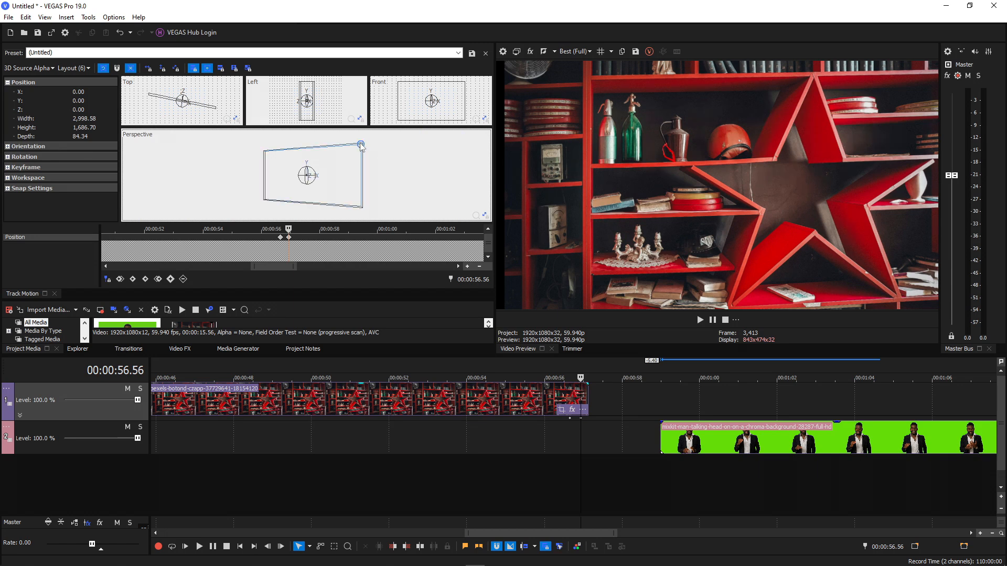
left_click_drag(364, 146, 370, 140)
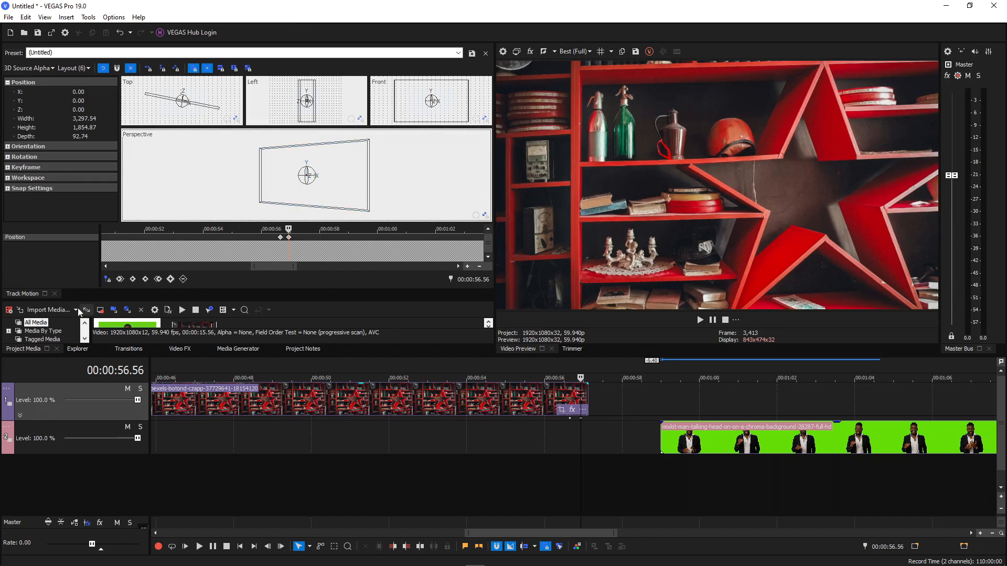
left_click(54, 294)
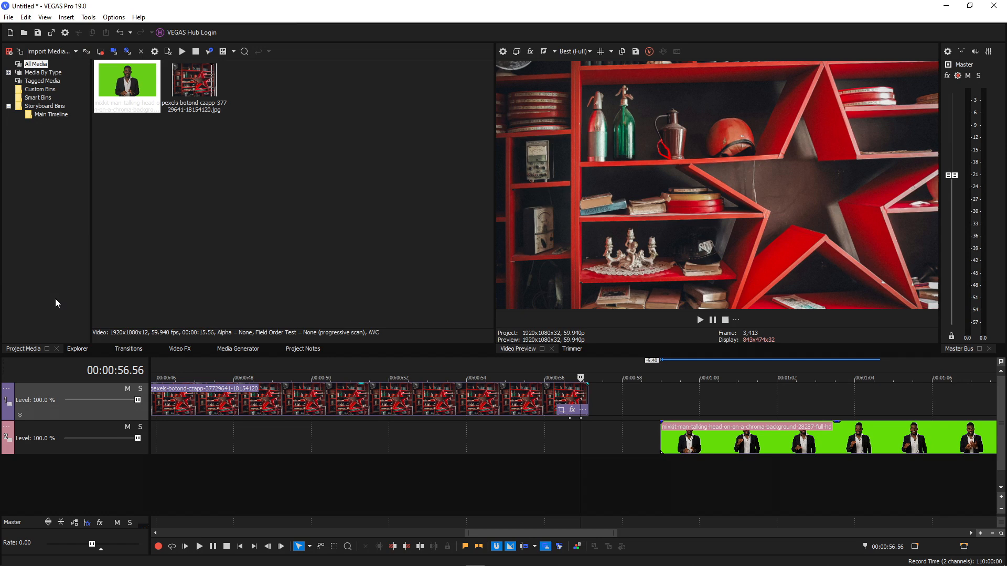
- Play the bookshelf image clip from its beginning at 00:00:35.49 to review the zoom and 3D rotation
left_click(416, 427)
scroll(420, 430, "down", 5)
left_click(401, 438)
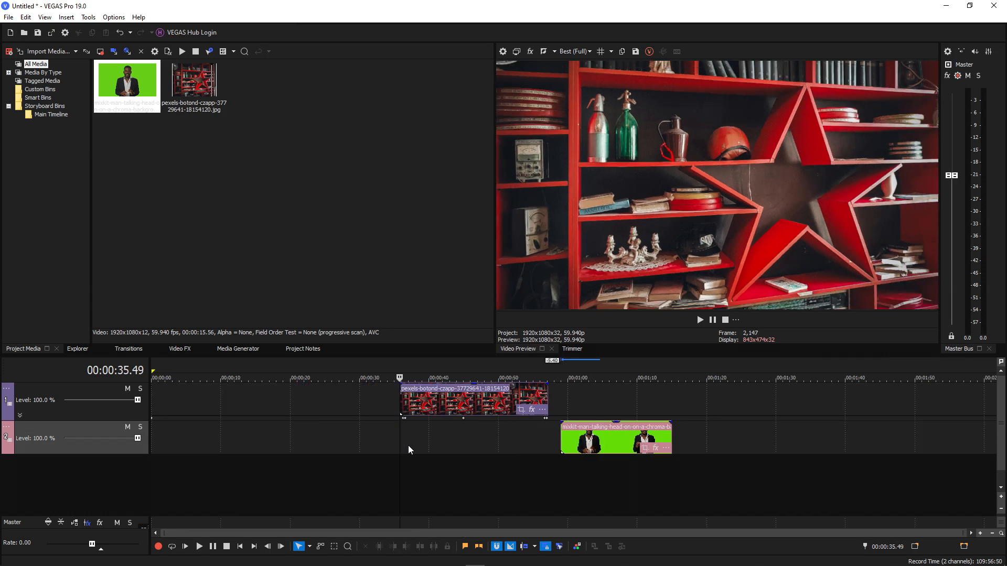
key("space")
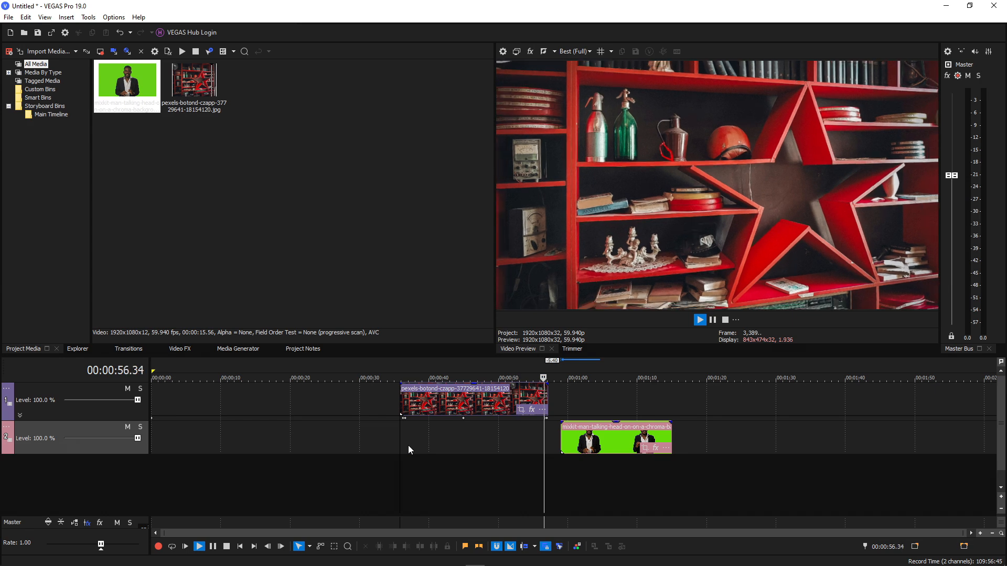
key("Return")
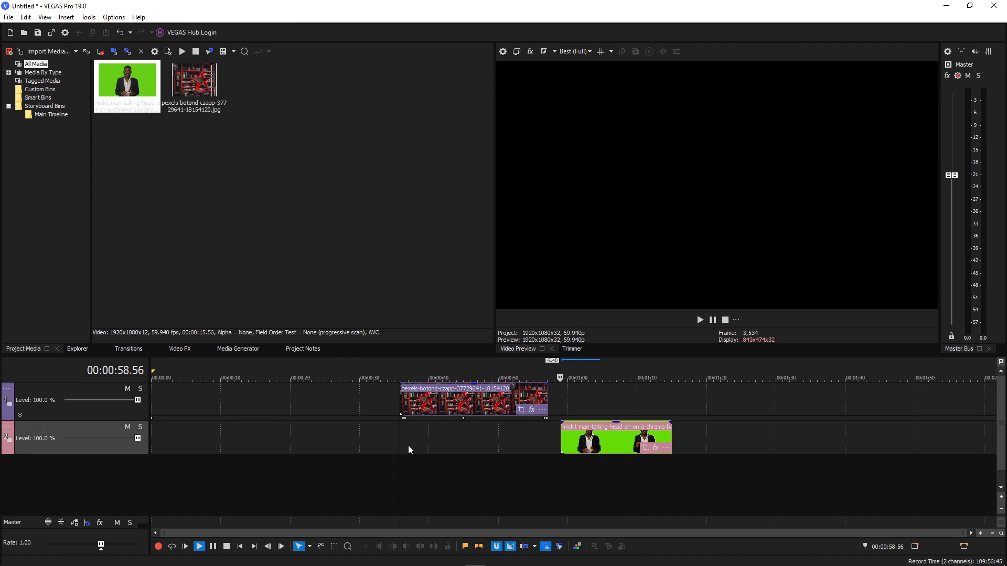
- Insert a new video track above the bookshelf image track and move the green-screen talking-head clip onto it
left_click(458, 440)
right_click(588, 399)
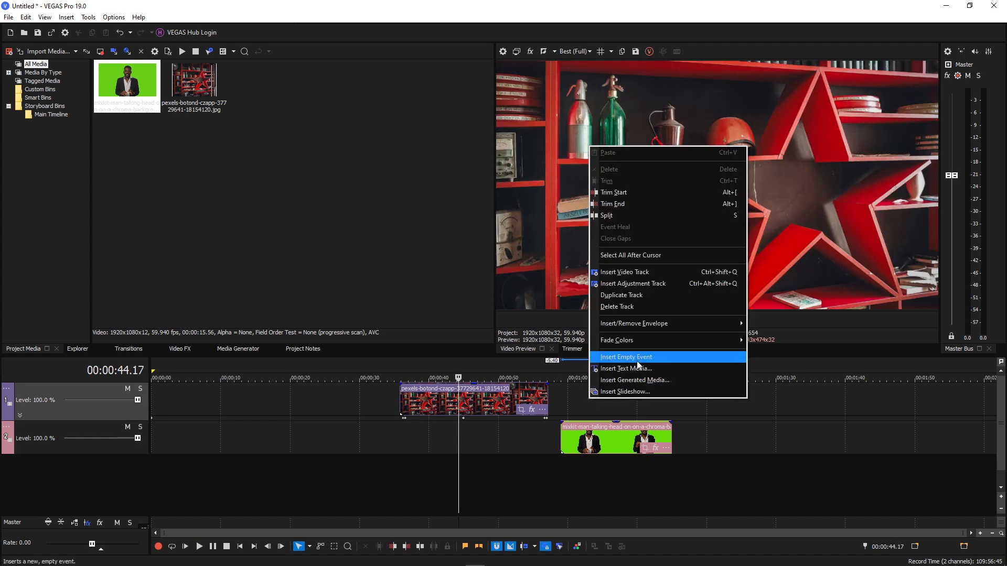
left_click(629, 278)
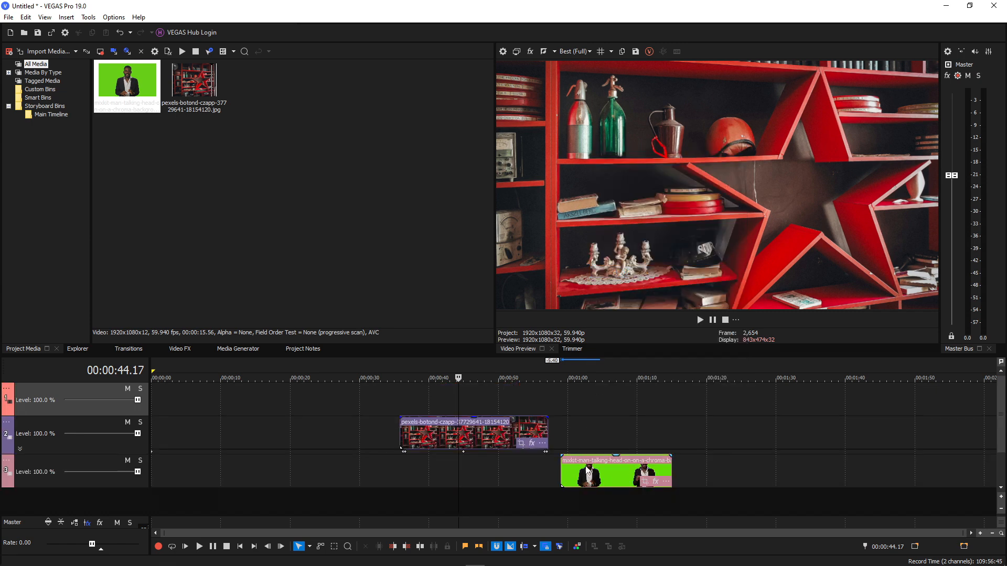
left_click_drag(592, 478, 584, 404)
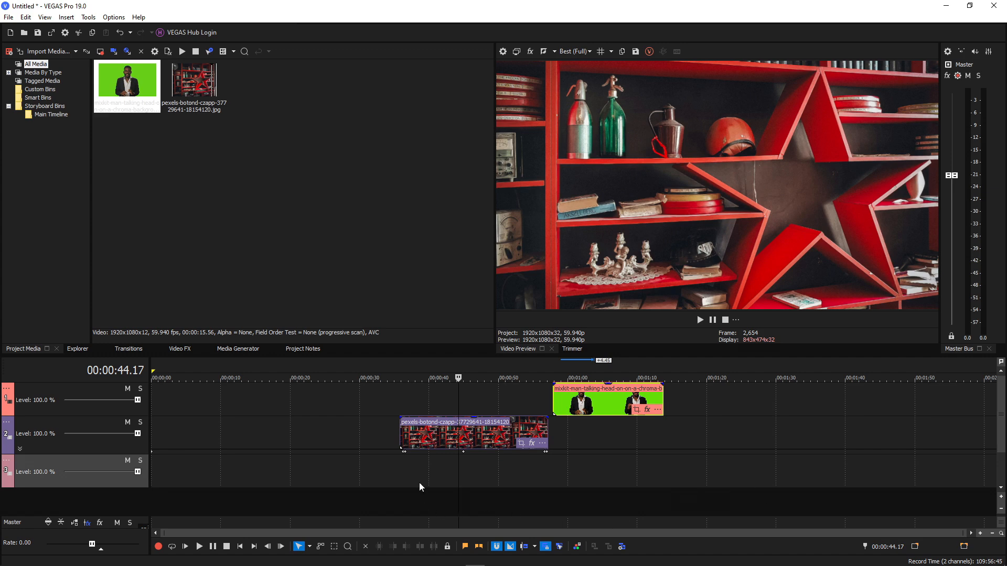
- Copy the bookshelf image clip and paste it onto the empty third track at 00:01:04.46
right_click(474, 433)
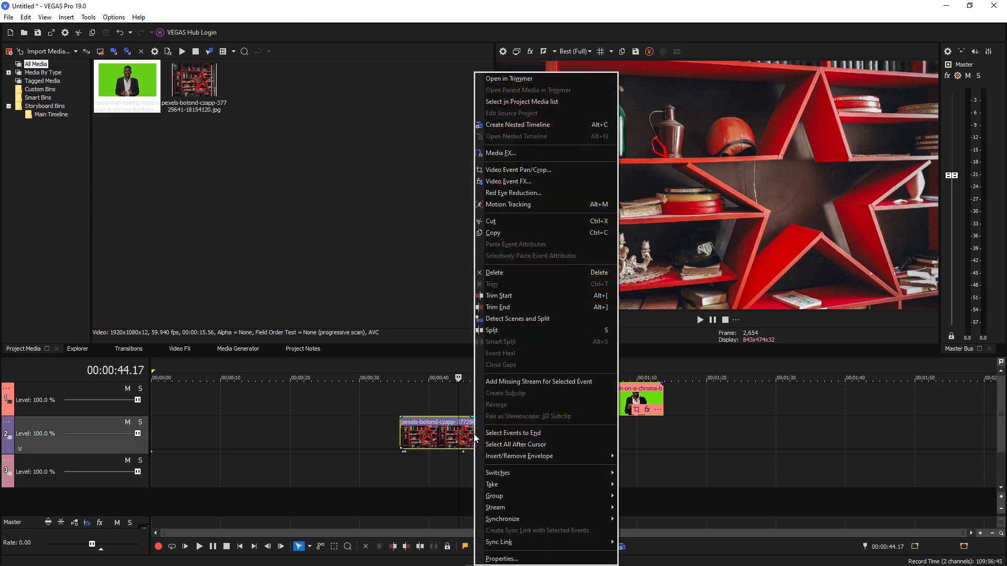
left_click(502, 235)
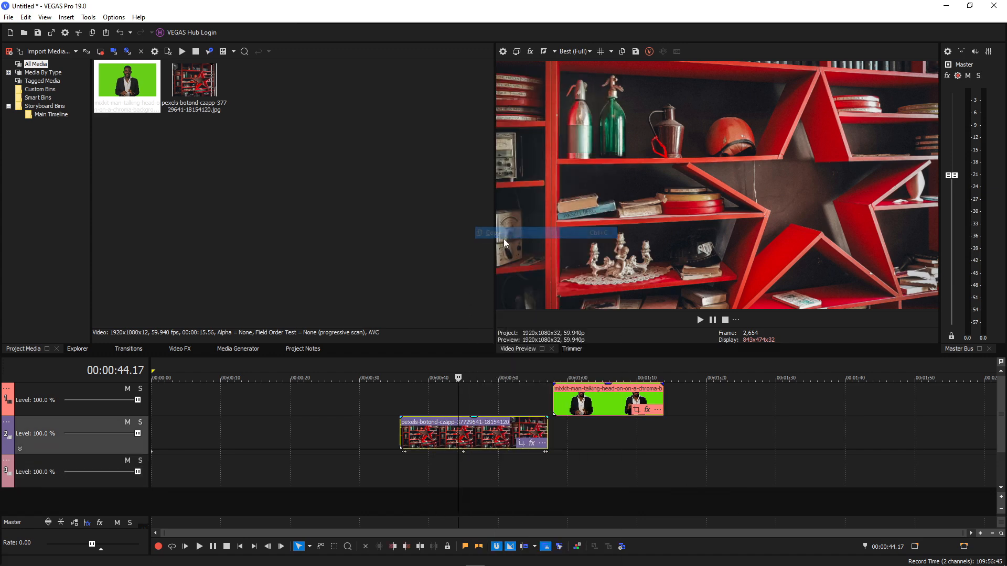
left_click(600, 471)
right_click(605, 473)
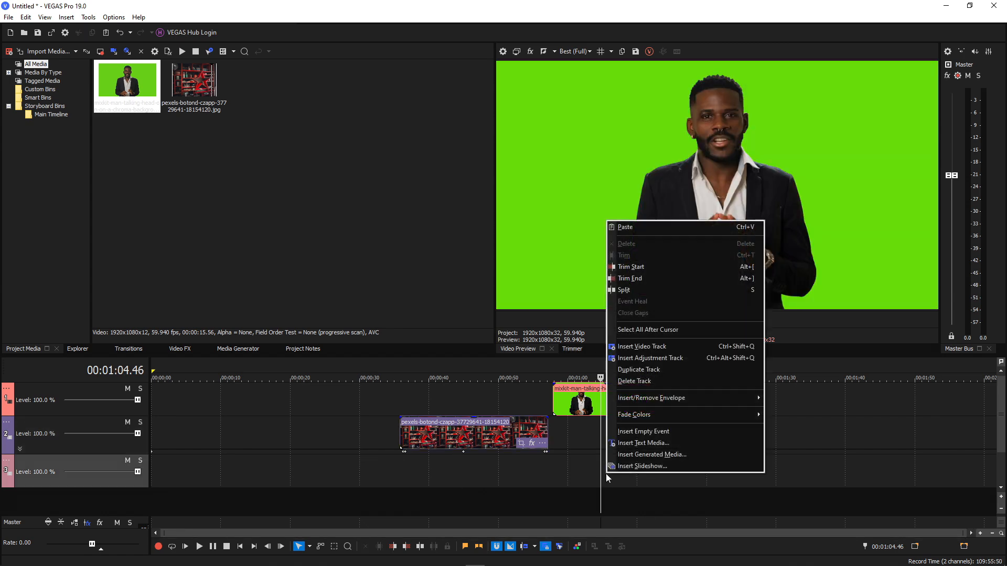
left_click(630, 228)
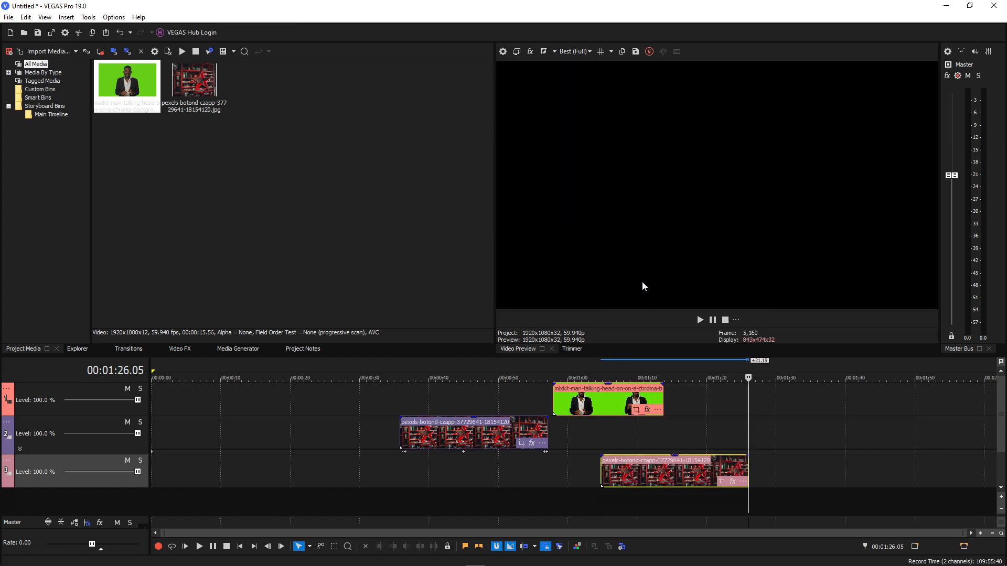
- Shift the pasted bookshelf copy on the third track earlier so it starts beneath the green-screen clip
left_click_drag(663, 475, 636, 474)
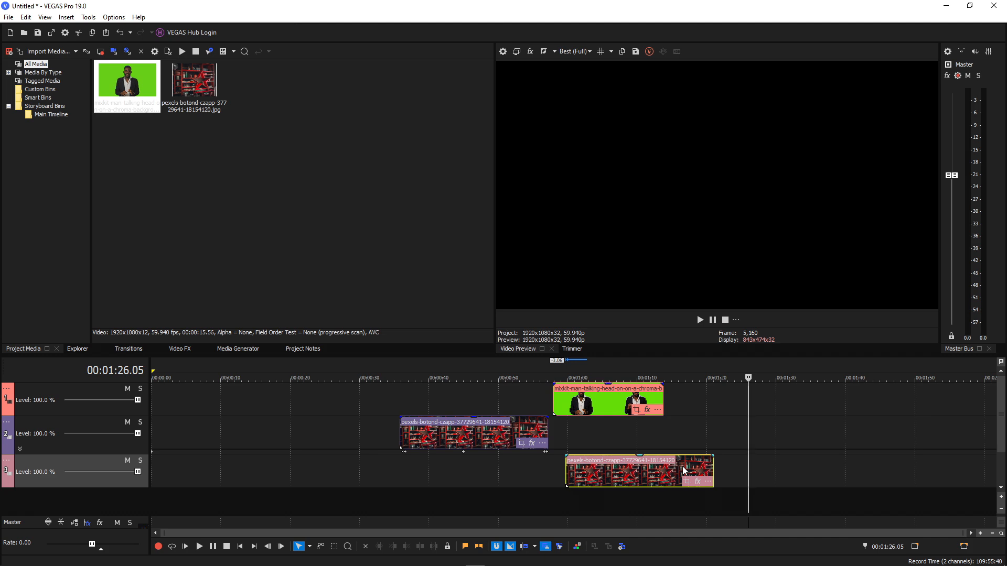
key("ctrl+z")
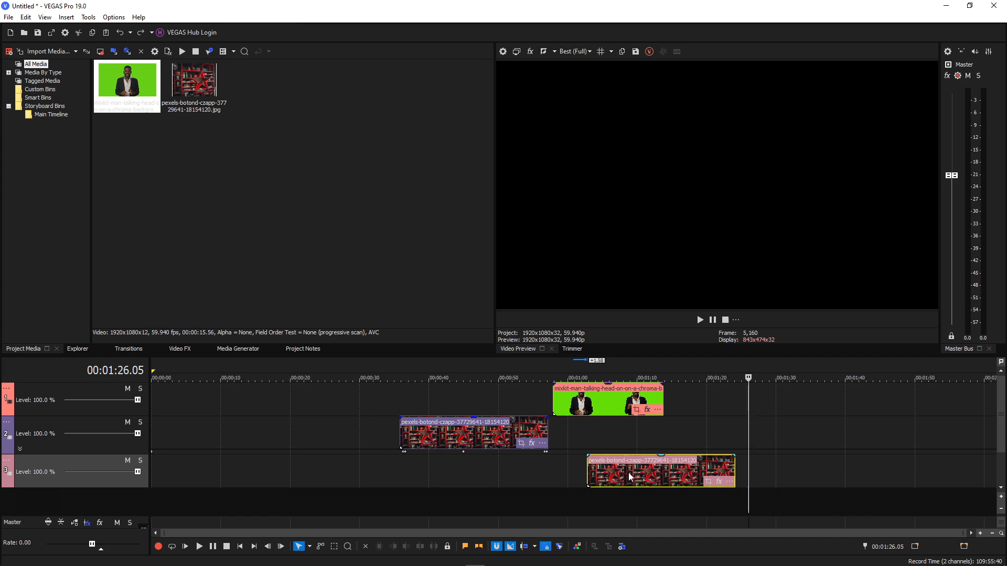
key("ctrl+y")
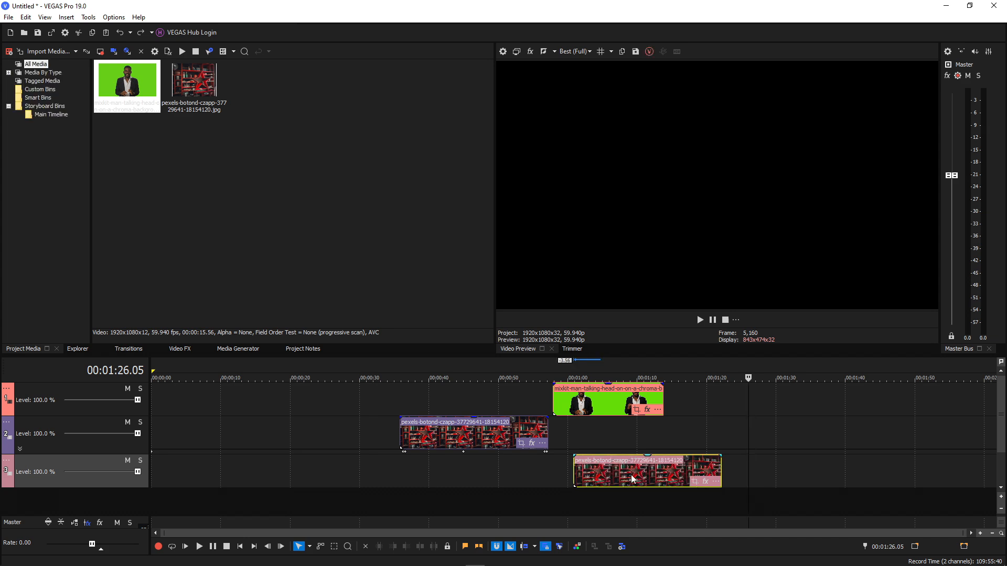
right_click(631, 478)
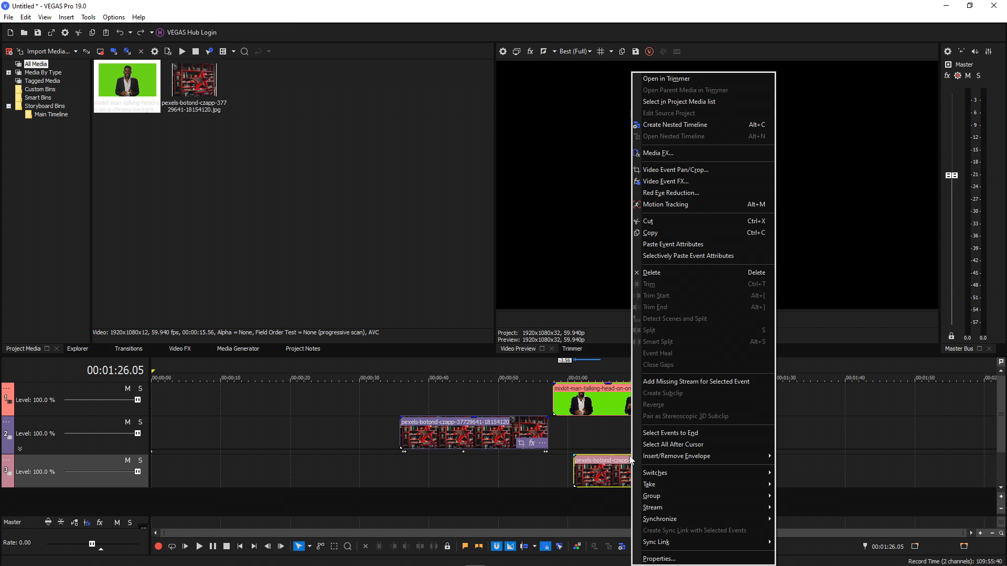
left_click(587, 475)
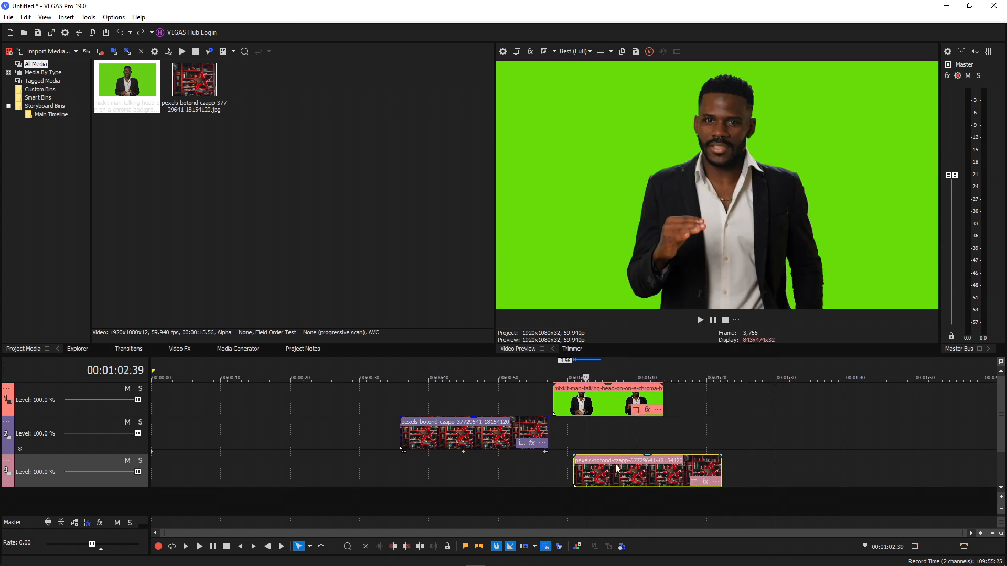
- Undo the move and the paste of the bookshelf copy on the third track
left_click(25, 17)
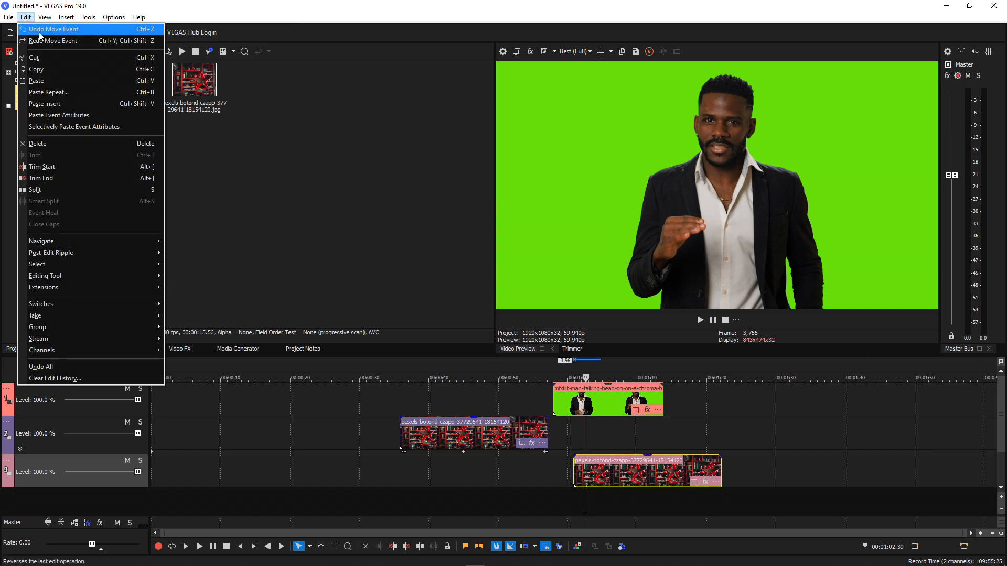
left_click(57, 31)
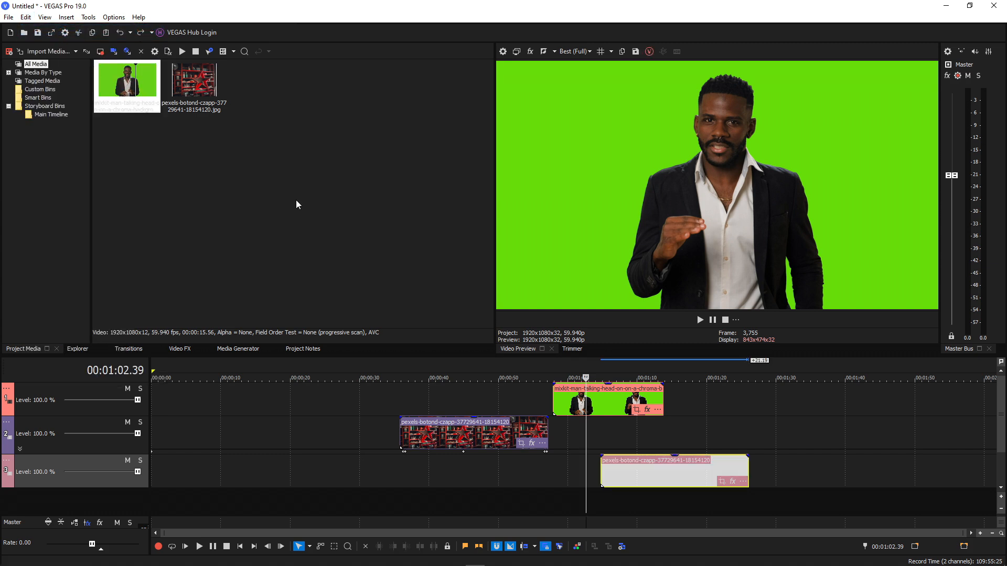
left_click(26, 17)
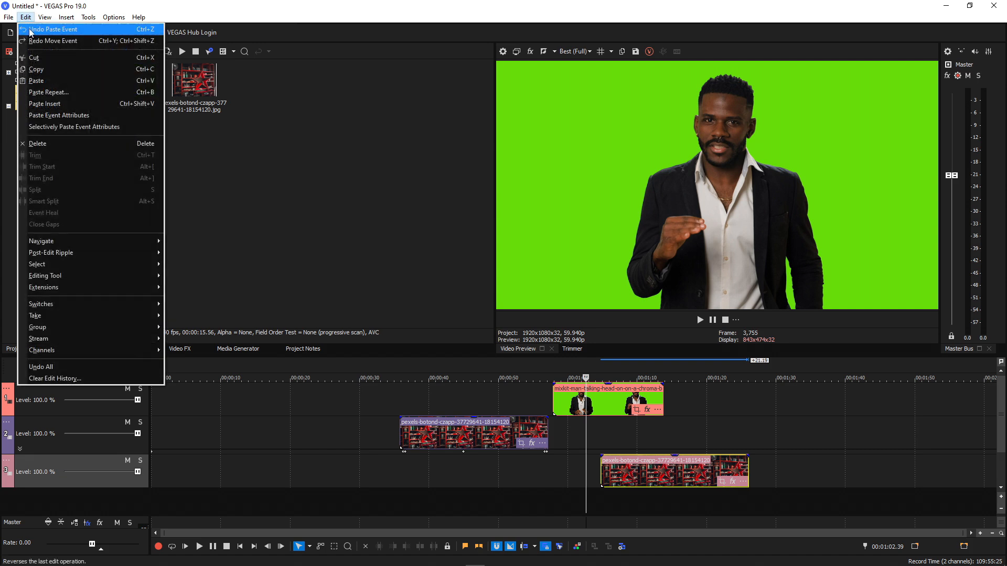
left_click(52, 32)
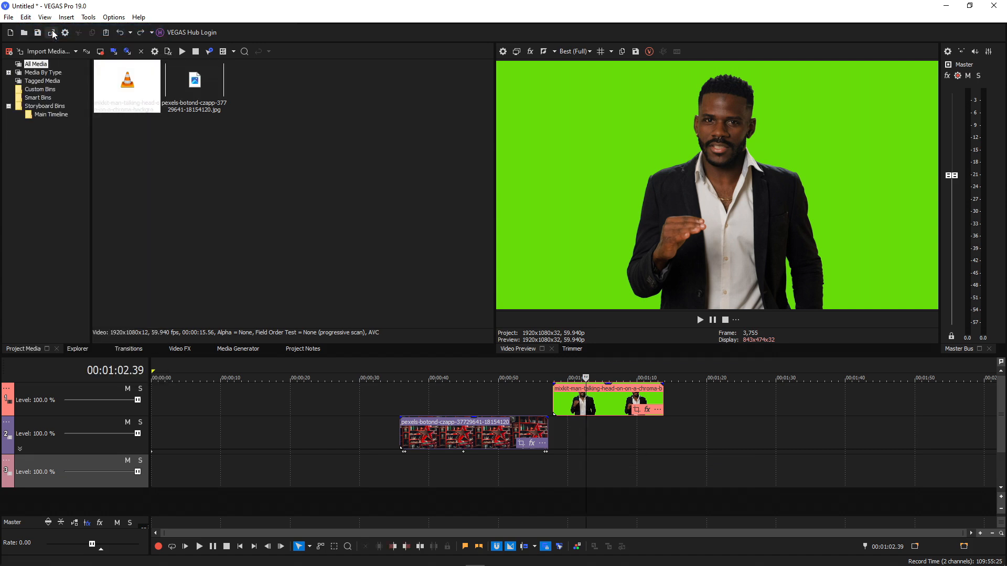
- Copy the bookshelf image clip, paste it on the same track, and place the copy directly after the original
right_click(477, 443)
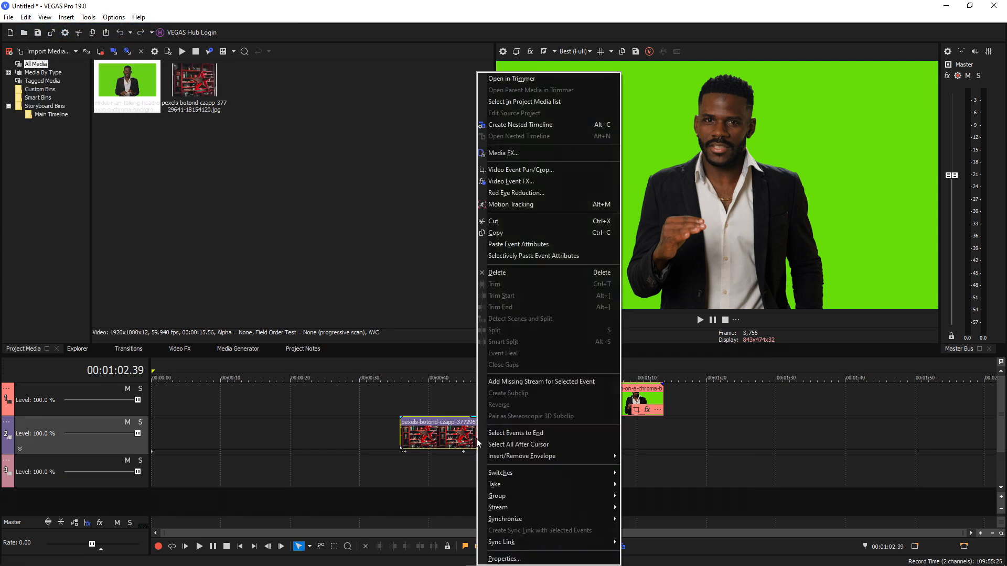
left_click(501, 234)
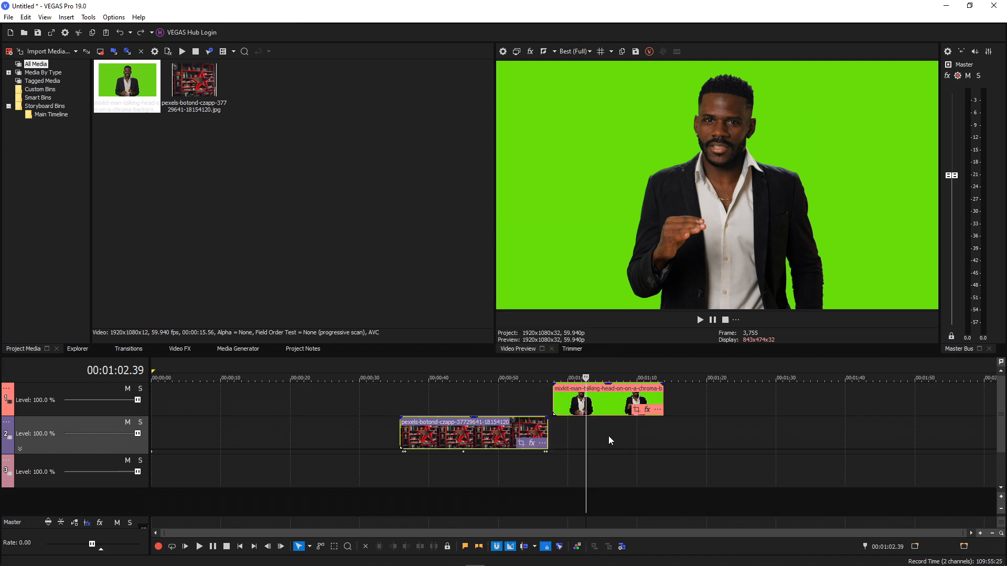
left_click(609, 435)
left_click(689, 434)
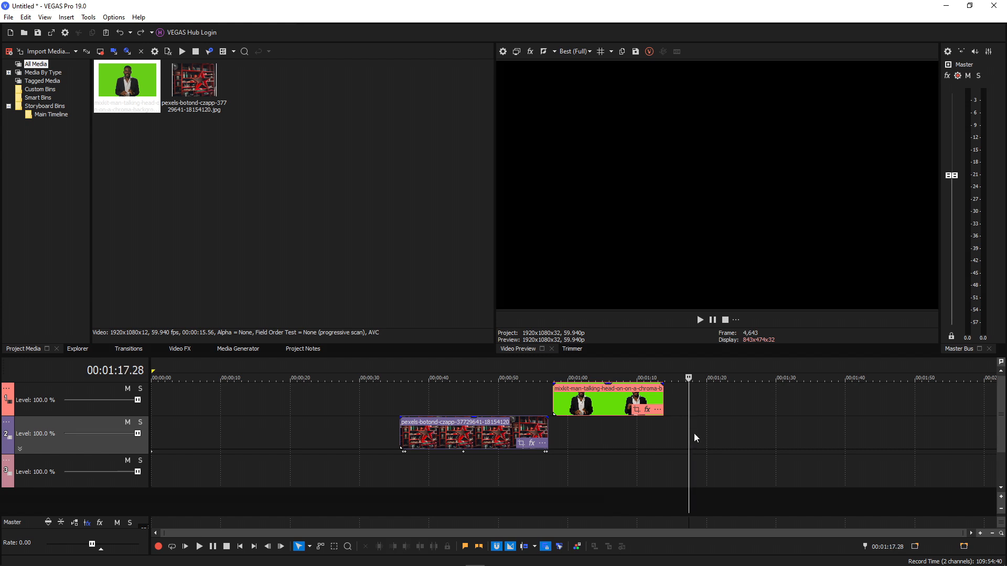
right_click(702, 433)
left_click(726, 190)
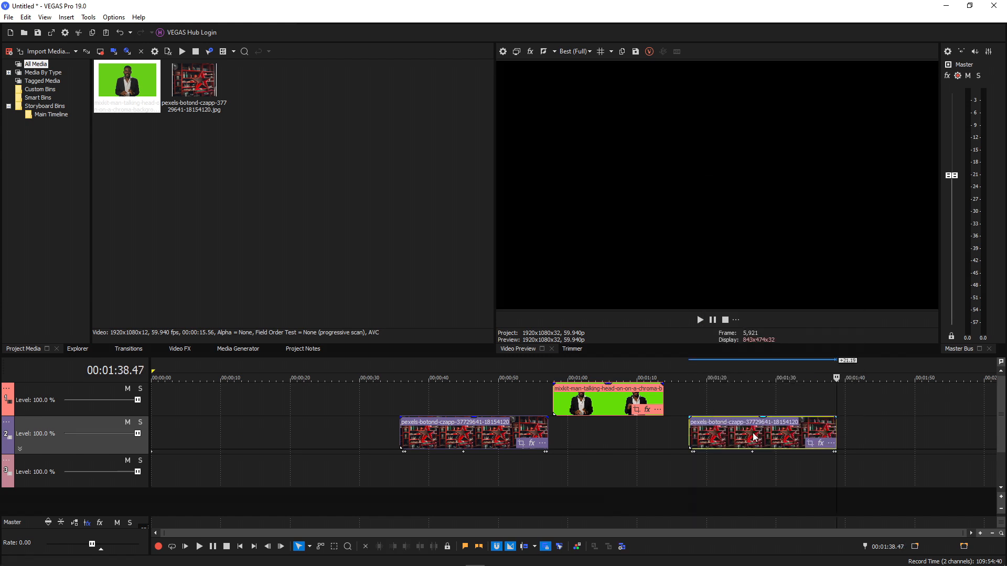
left_click_drag(761, 433, 624, 430)
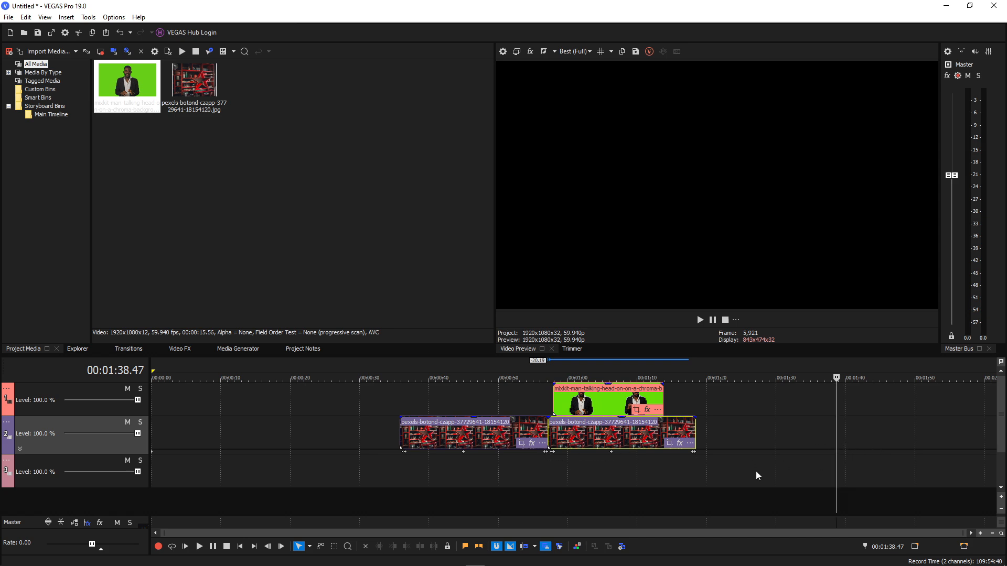
- Paste another bookshelf image copy on the second track and place it directly after the second clip
left_click(877, 432)
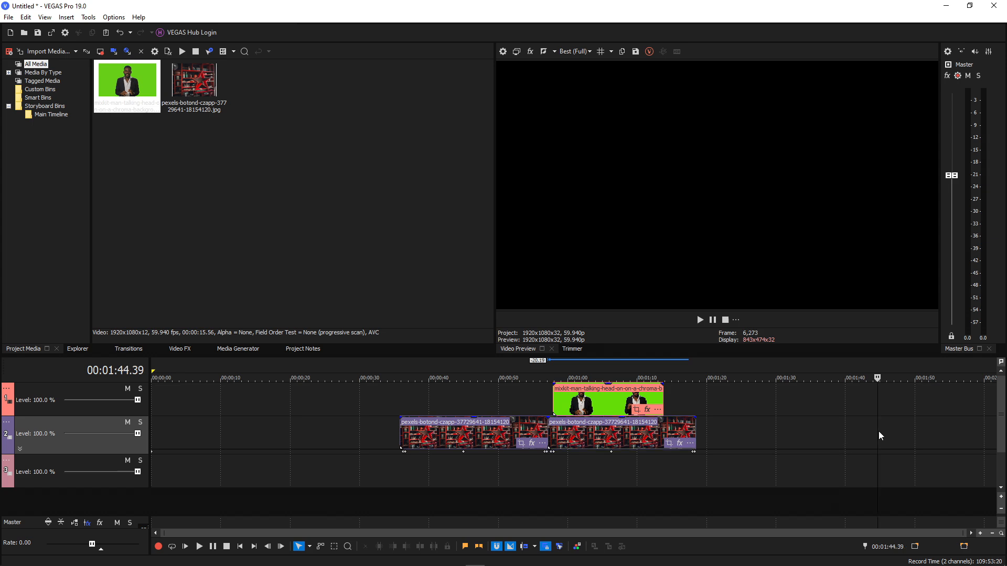
right_click(878, 431)
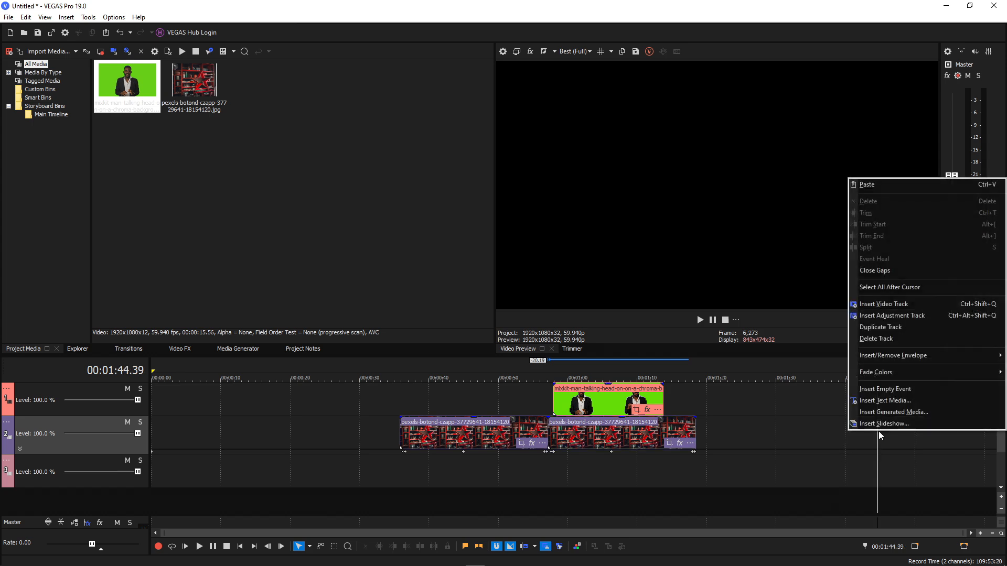
left_click(876, 186)
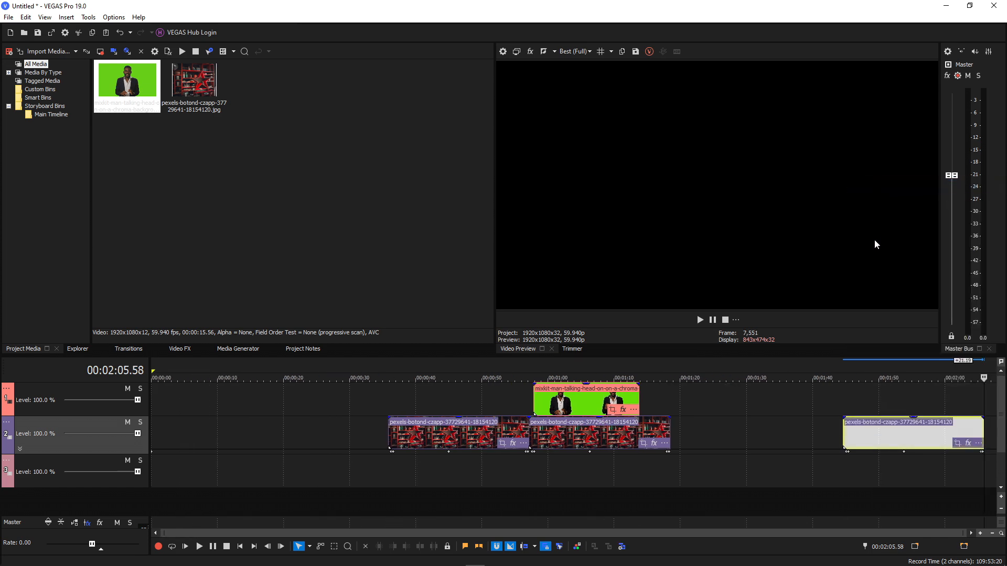
left_click_drag(896, 439, 738, 433)
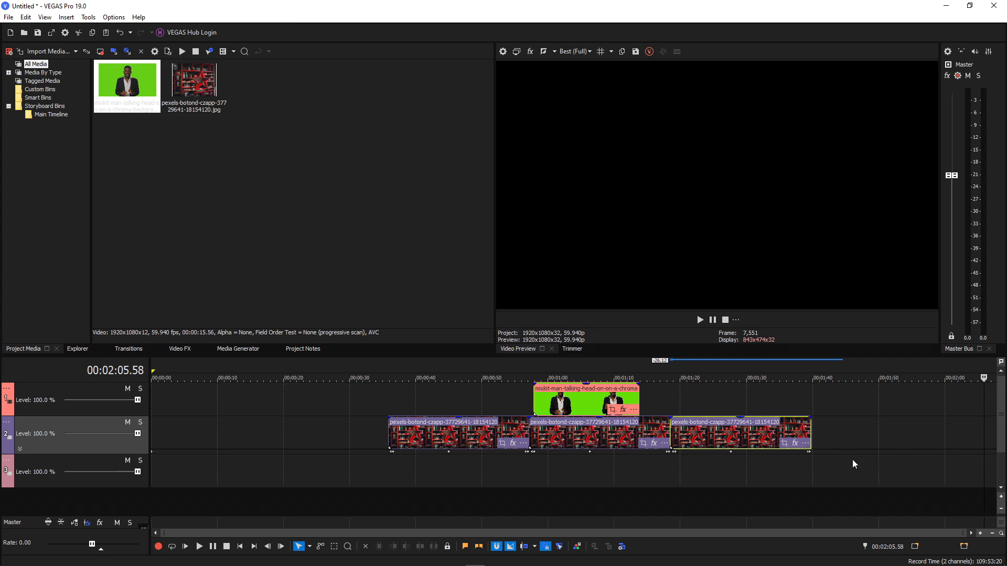
- Apply the Gaussian Blur effect with the Light Blur preset to the first bookshelf image clip and close its settings
left_click(464, 471)
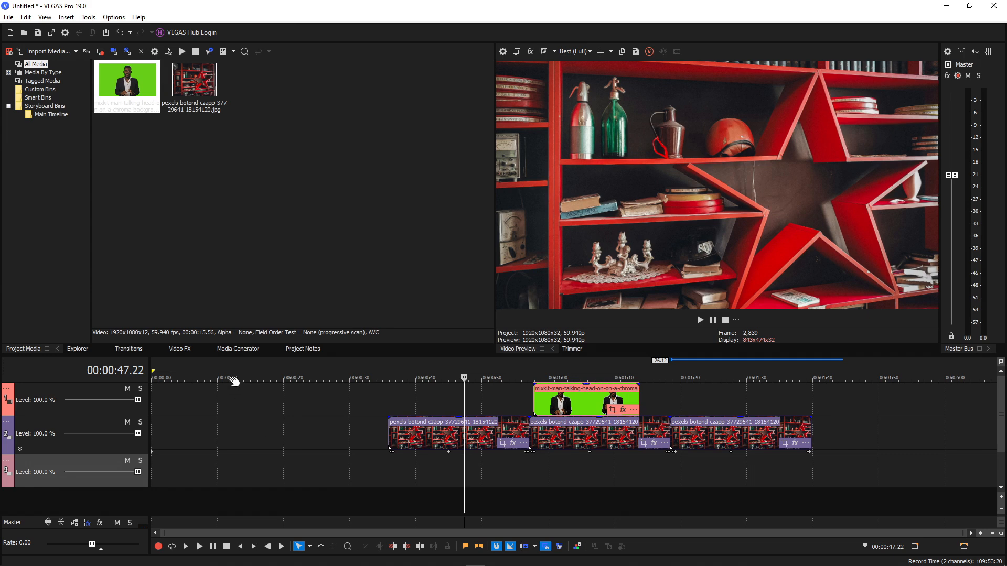
left_click(179, 353)
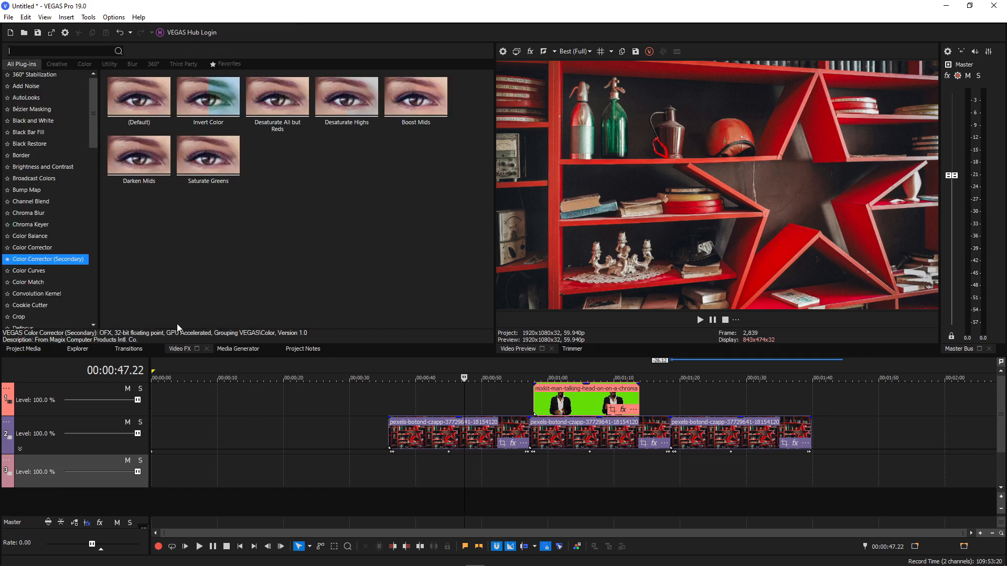
scroll(57, 184, "down", 7)
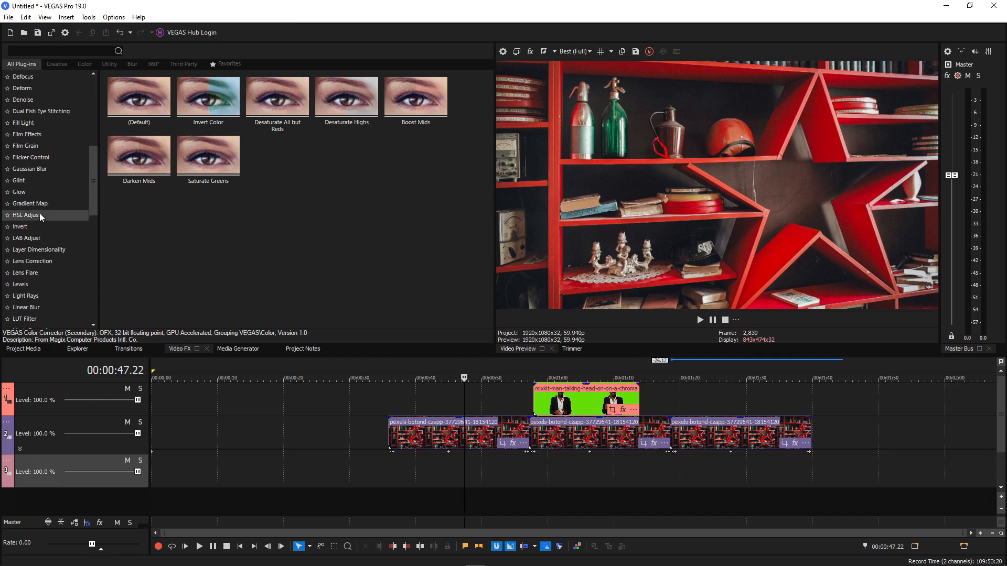
left_click(37, 170)
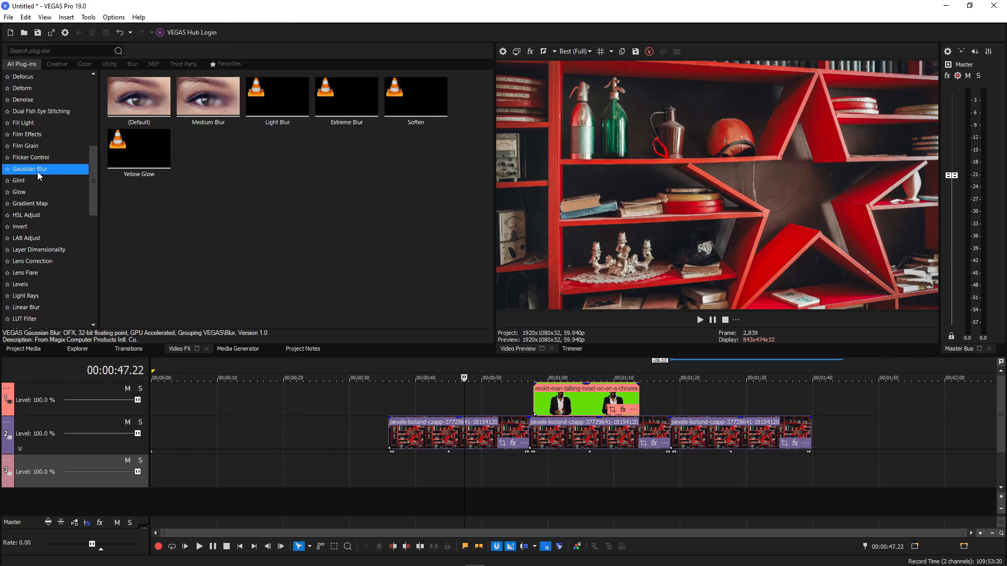
left_click_drag(270, 112, 441, 436)
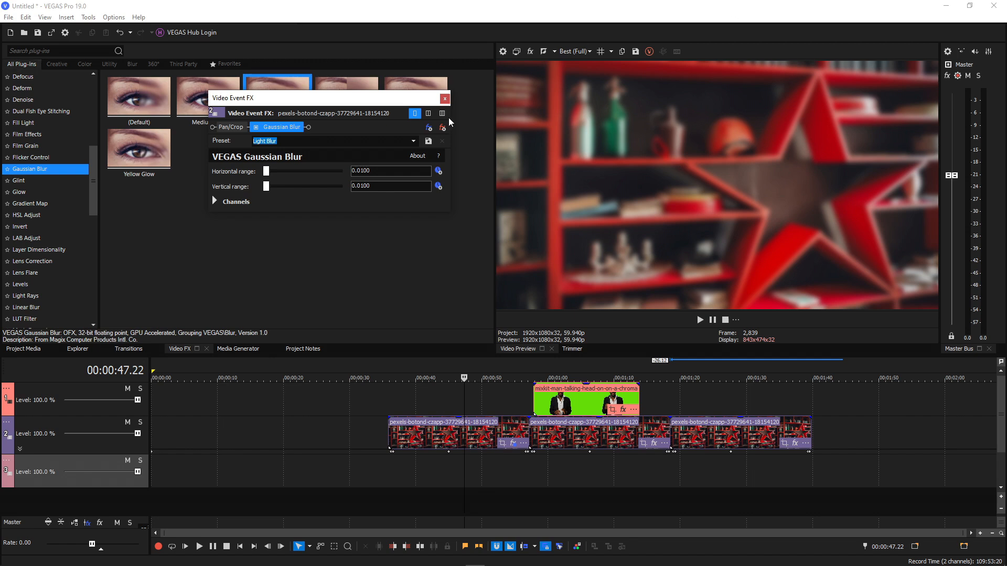
left_click(444, 100)
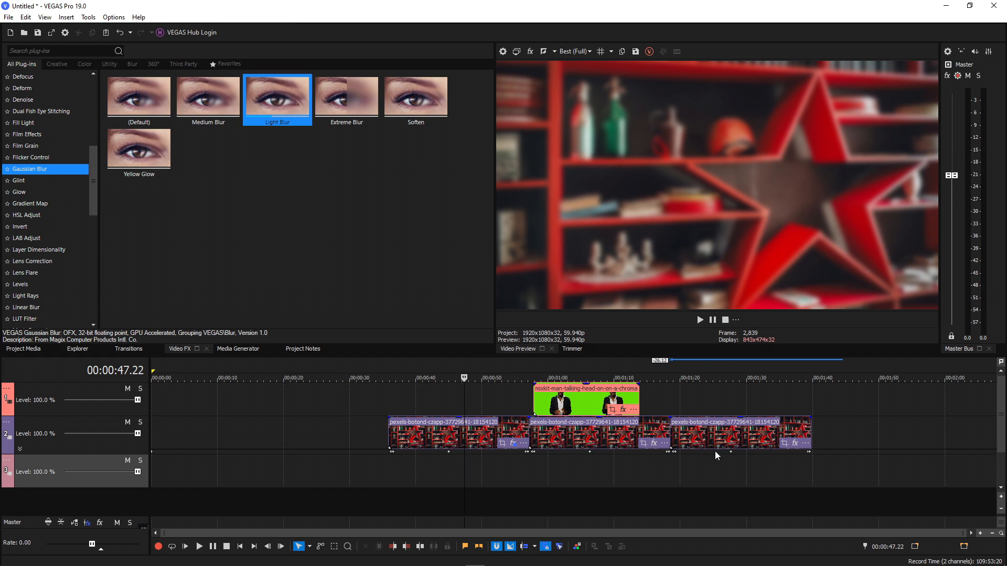
right_click(484, 435)
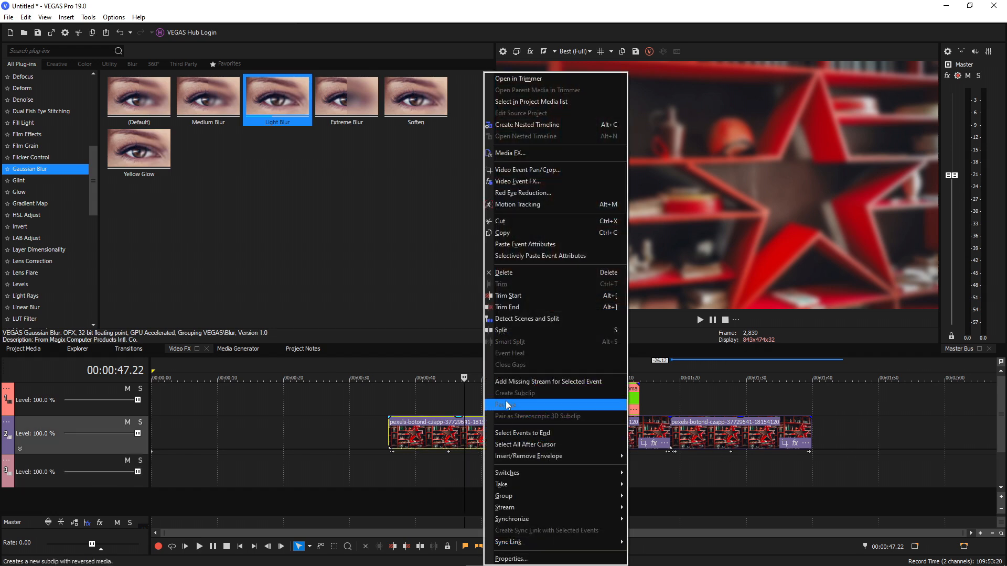
left_click(502, 232)
right_click(582, 444)
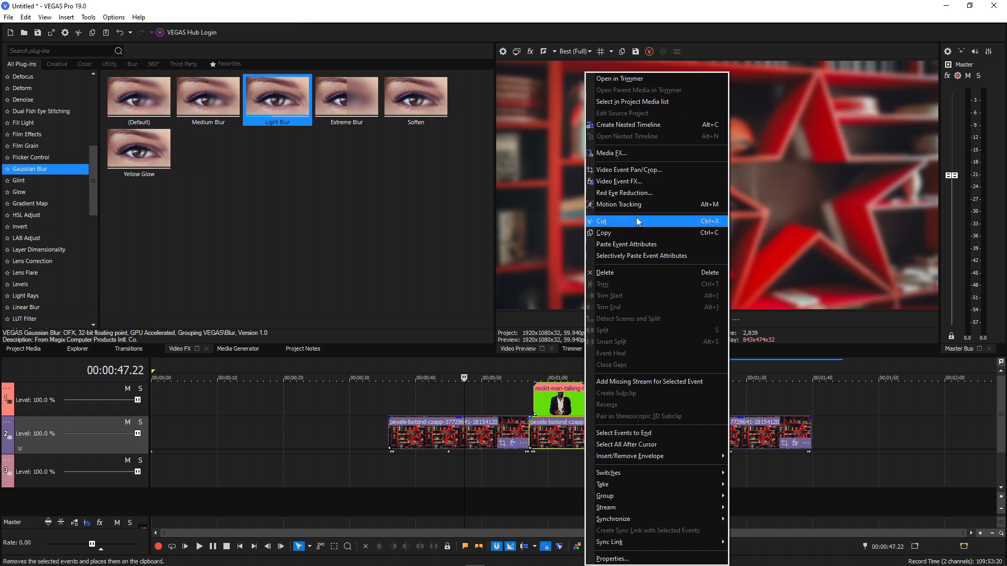
left_click(626, 259)
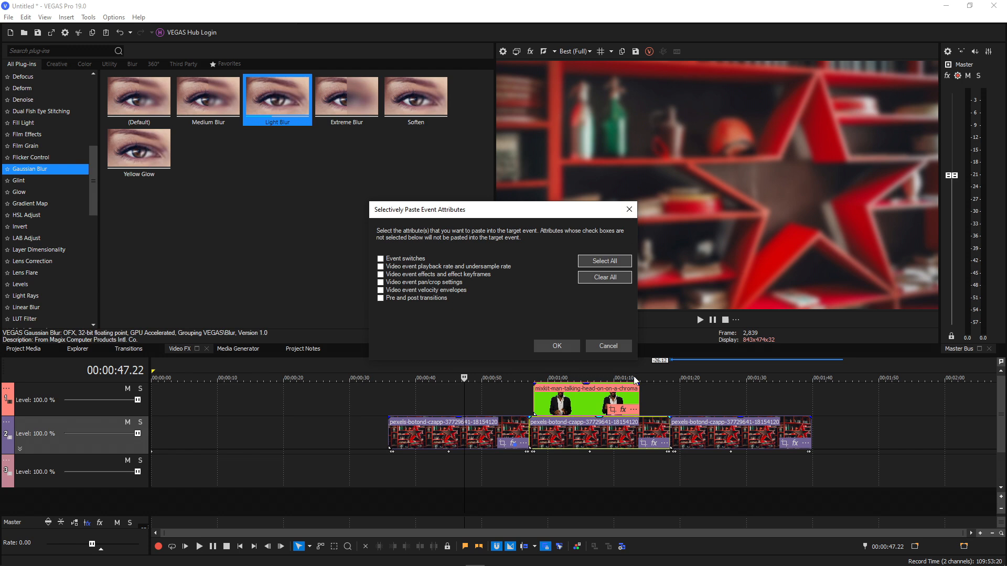
left_click(607, 347)
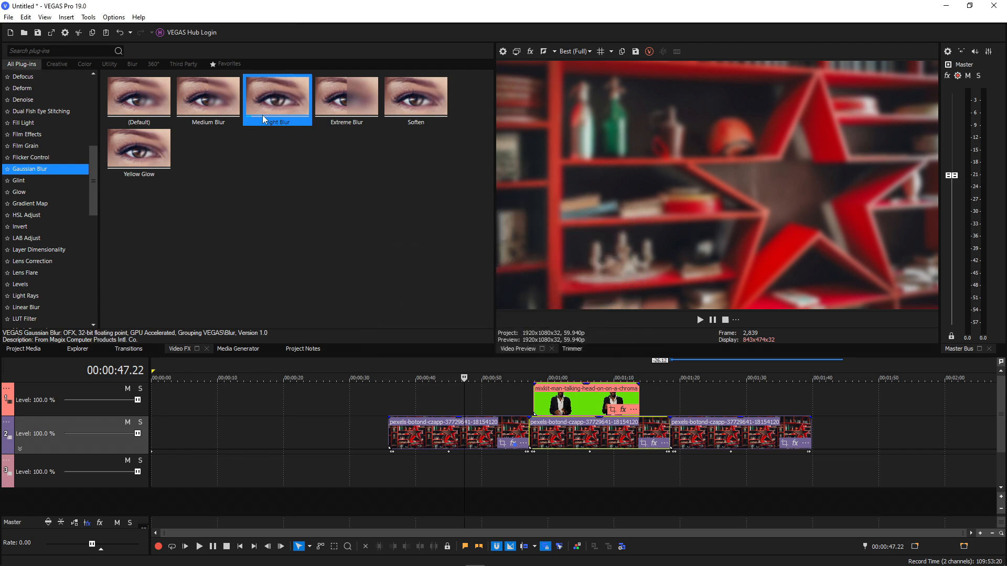
- Apply the Light Blur preset of Gaussian Blur to the second and third bookshelf image clips
left_click_drag(267, 106, 582, 433)
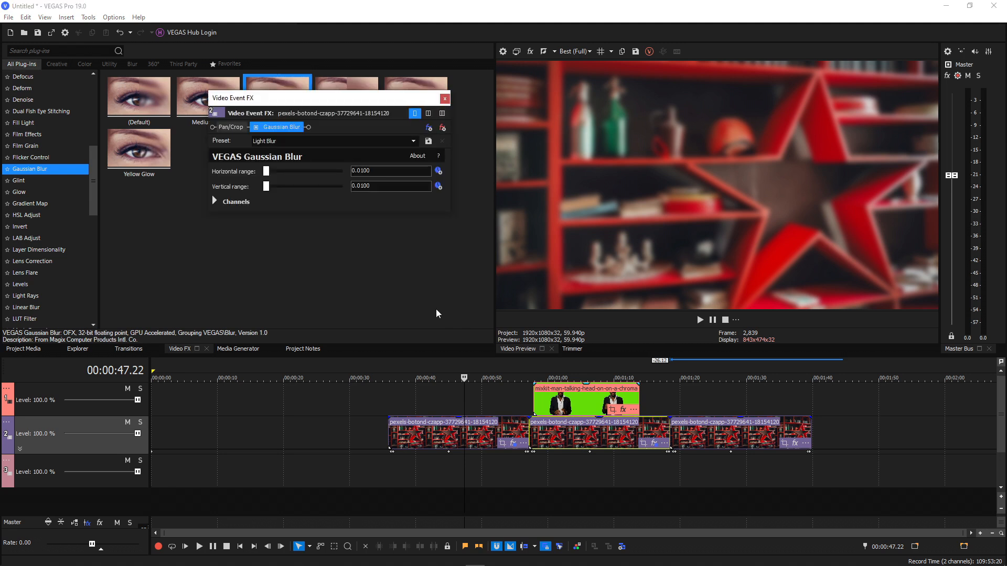
left_click(445, 99)
left_click_drag(305, 116, 733, 439)
left_click(728, 439)
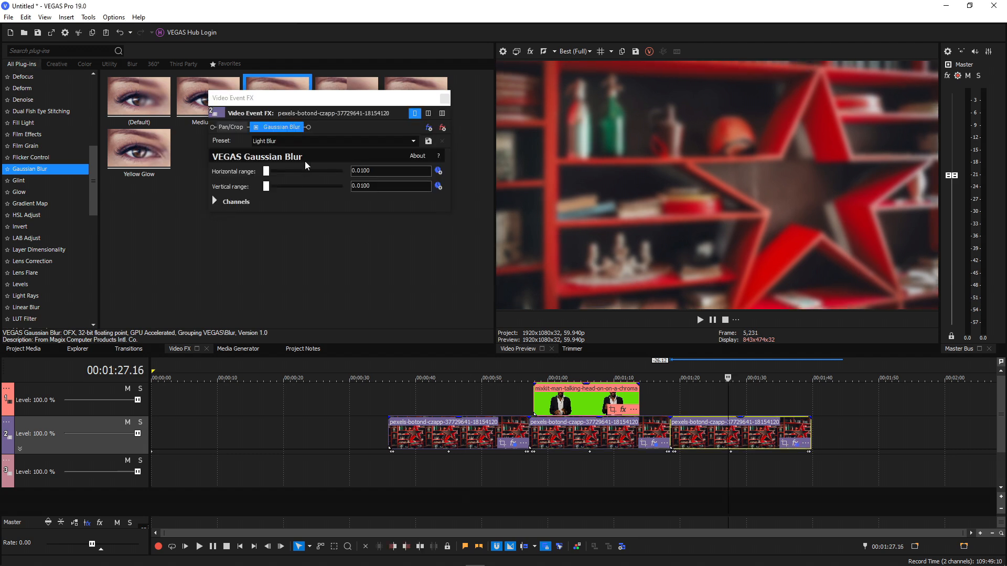
left_click(444, 98)
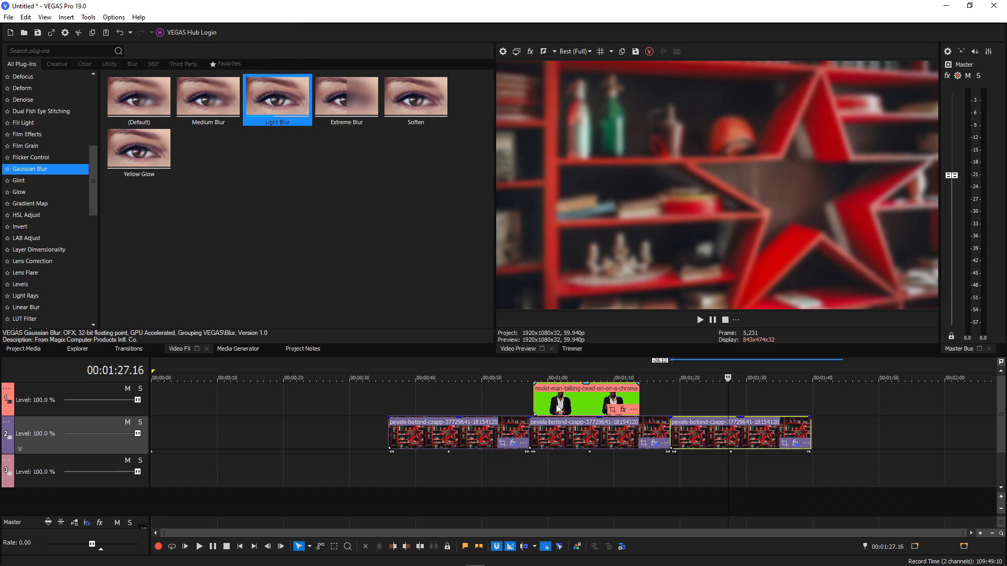
- Extend the green-screen talking-head clip across all three bookshelf clips and mute the bookshelf track
left_click_drag(590, 406, 806, 416)
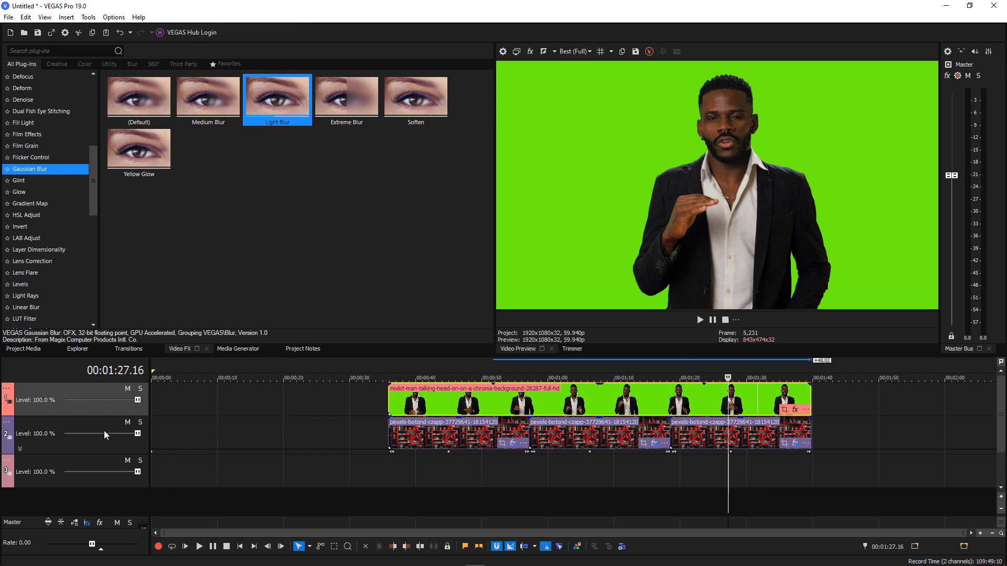
left_click(127, 422)
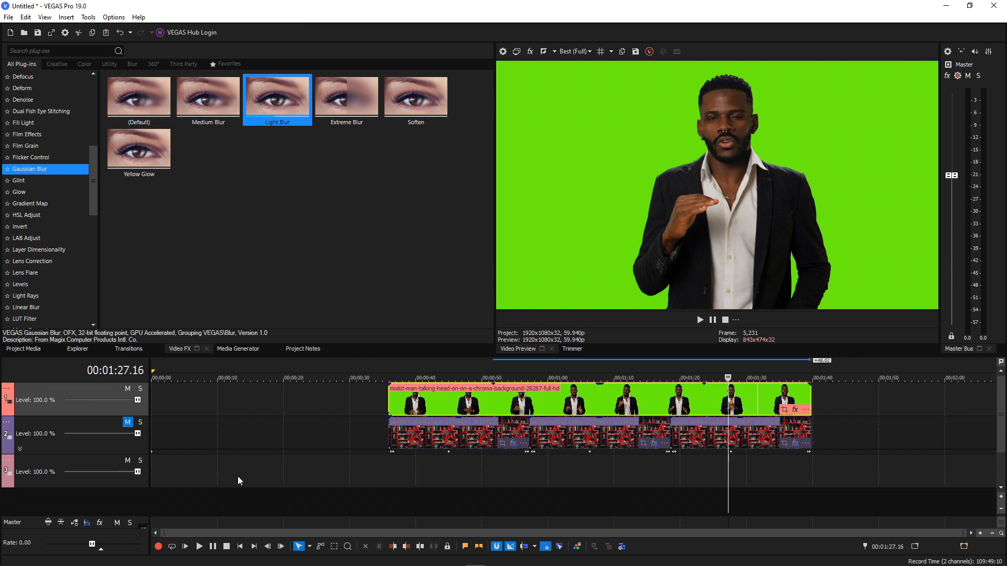
- Apply the Chroma Keyer effect with the Green Screen preset to the talking-head clip
left_click(491, 410)
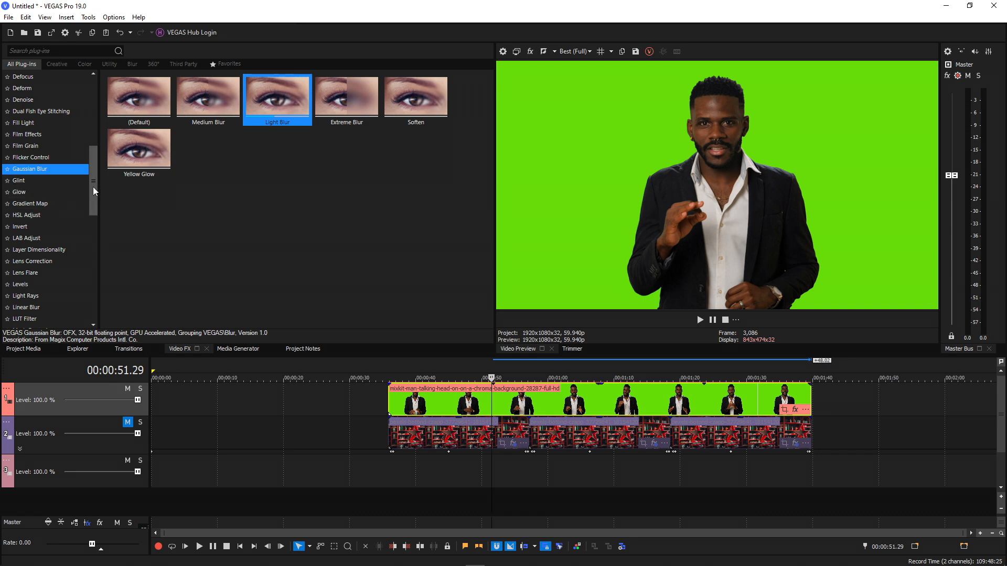
left_click_drag(93, 187, 100, 137)
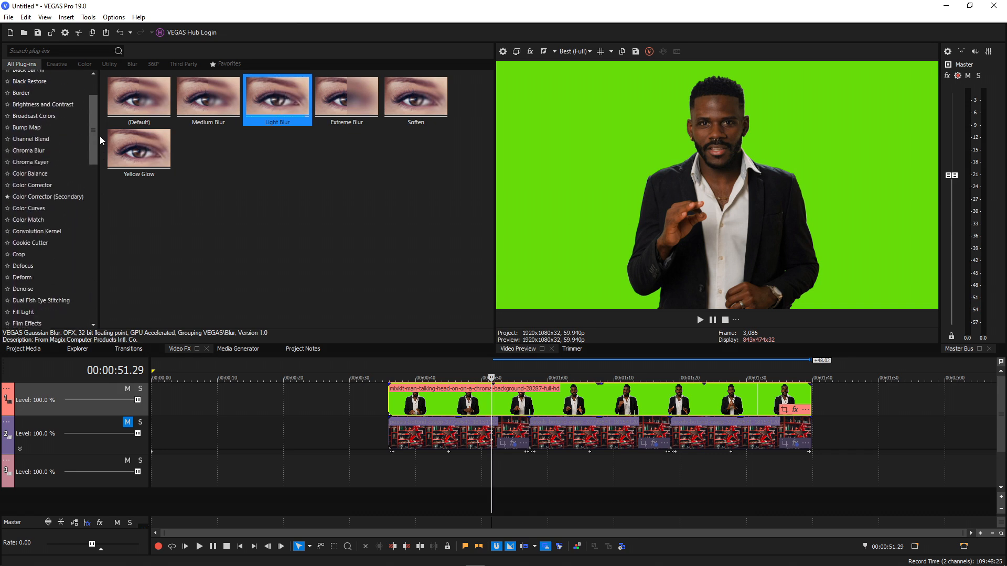
left_click(36, 162)
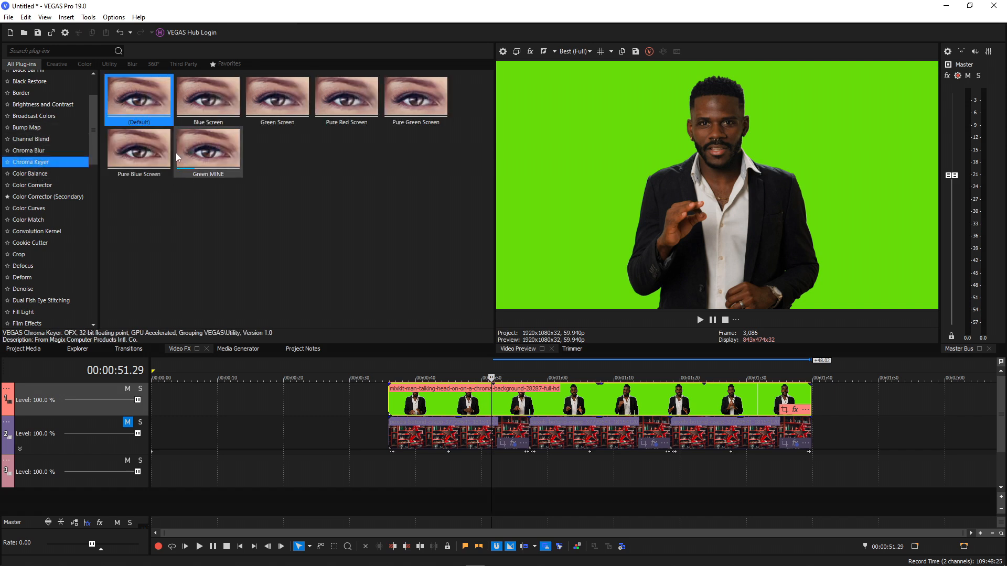
left_click_drag(280, 100, 530, 407)
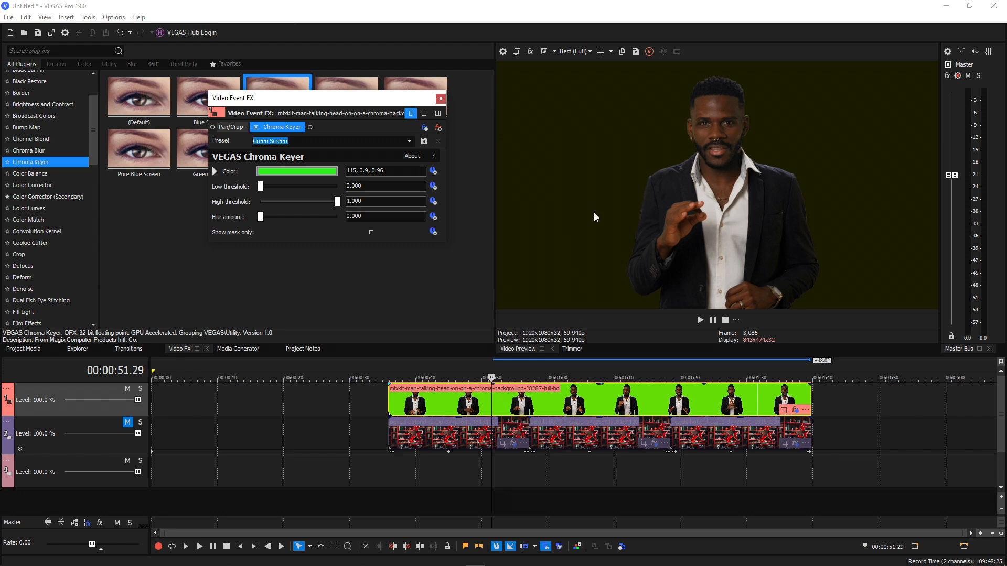
- Refine the key using the mask view, with low threshold 0.279 and high threshold 0.803, then restore normal view and close the effect settings
left_click(371, 232)
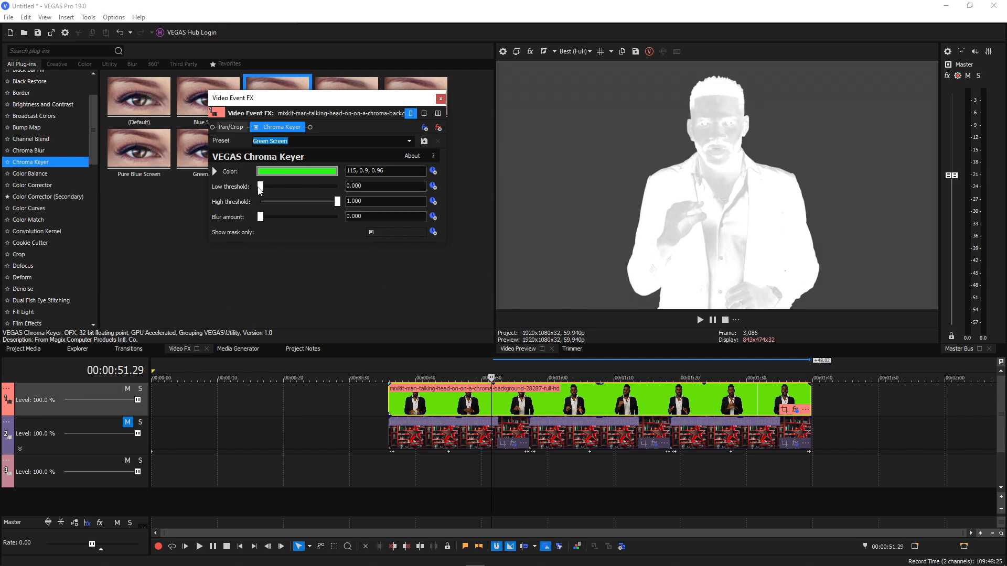
left_click_drag(260, 189, 282, 194)
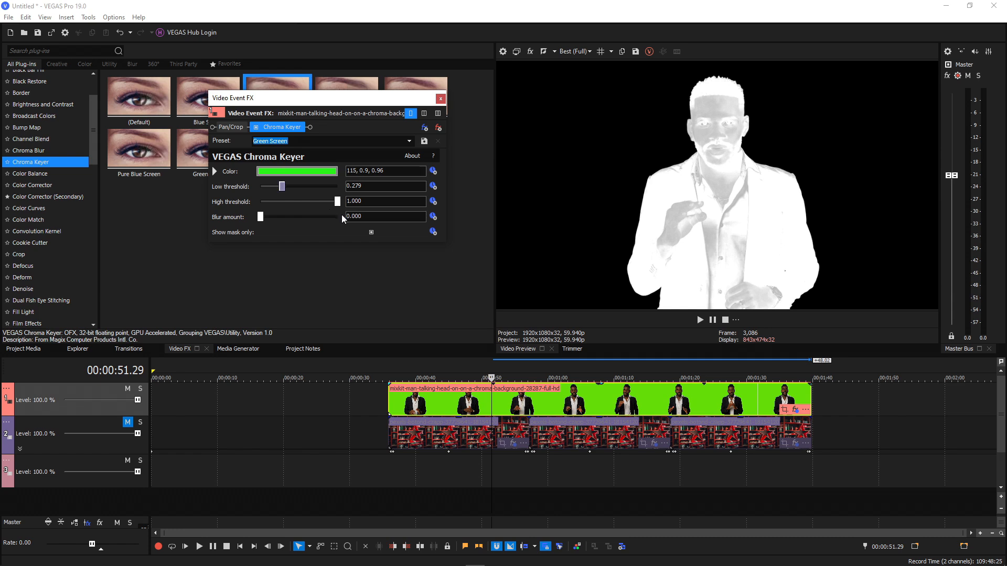
left_click_drag(337, 206, 321, 204)
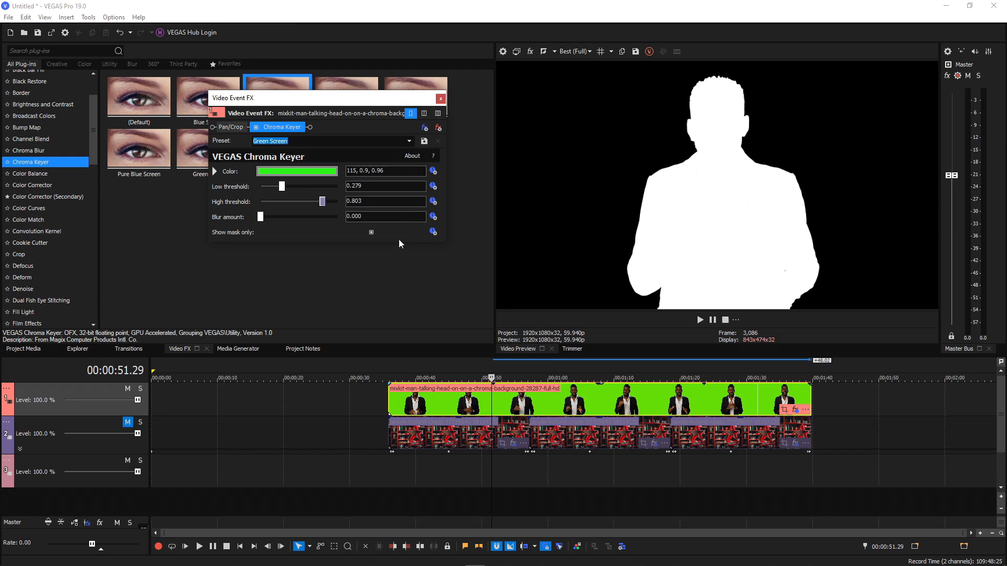
left_click(371, 233)
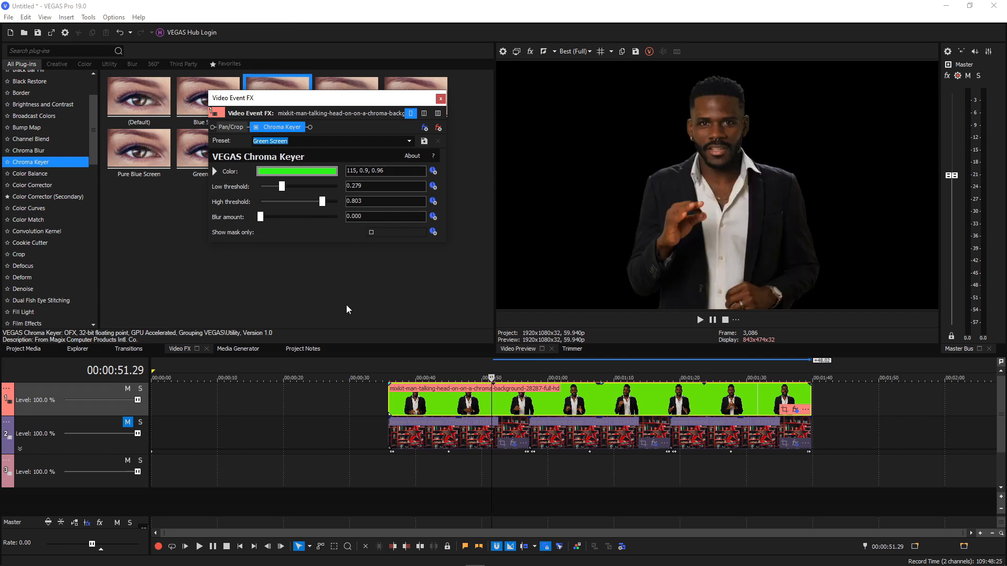
left_click(441, 99)
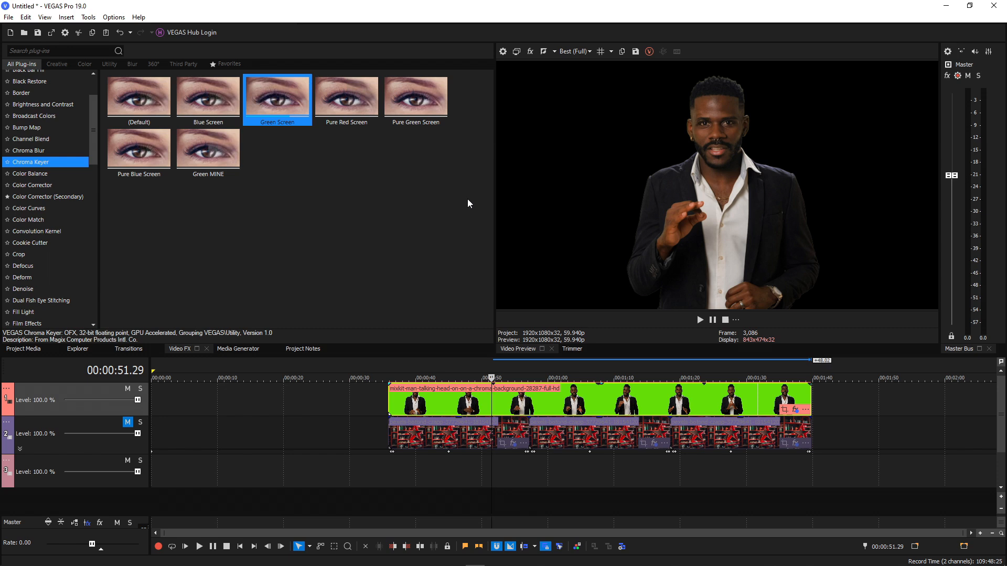
- Unmute the bookshelf track and play the keyed composite from the start of the clips
left_click(127, 422)
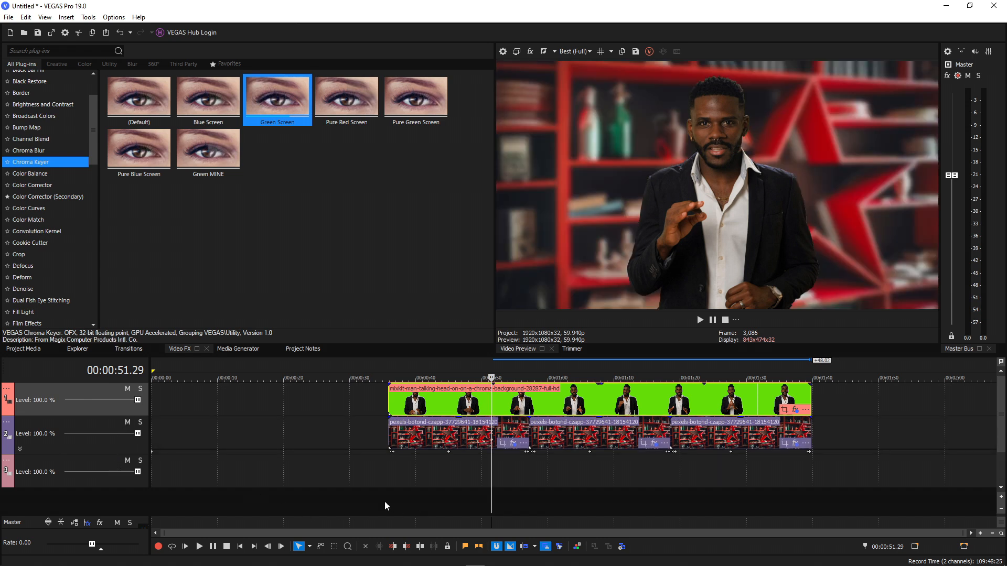
left_click(388, 465)
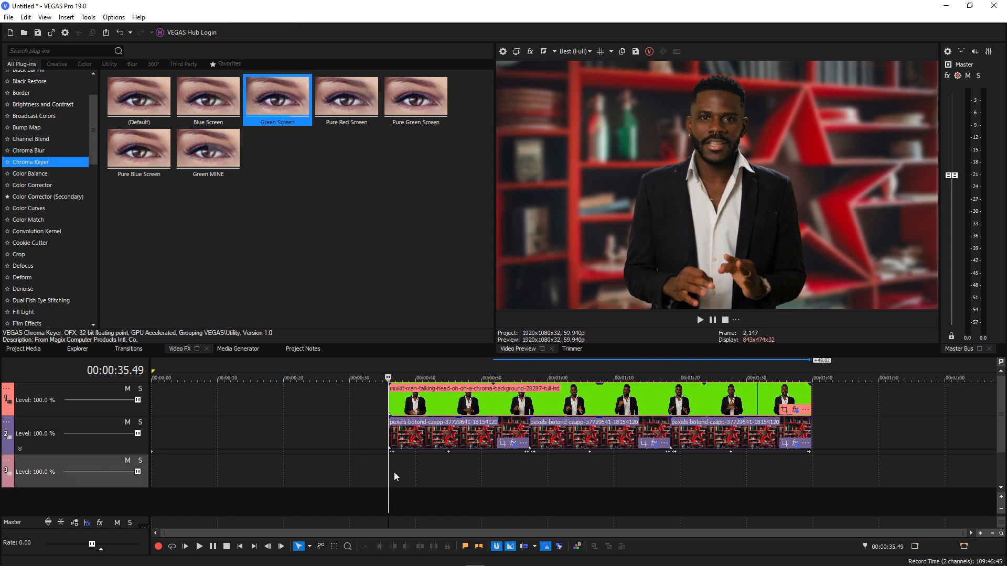
key("space")
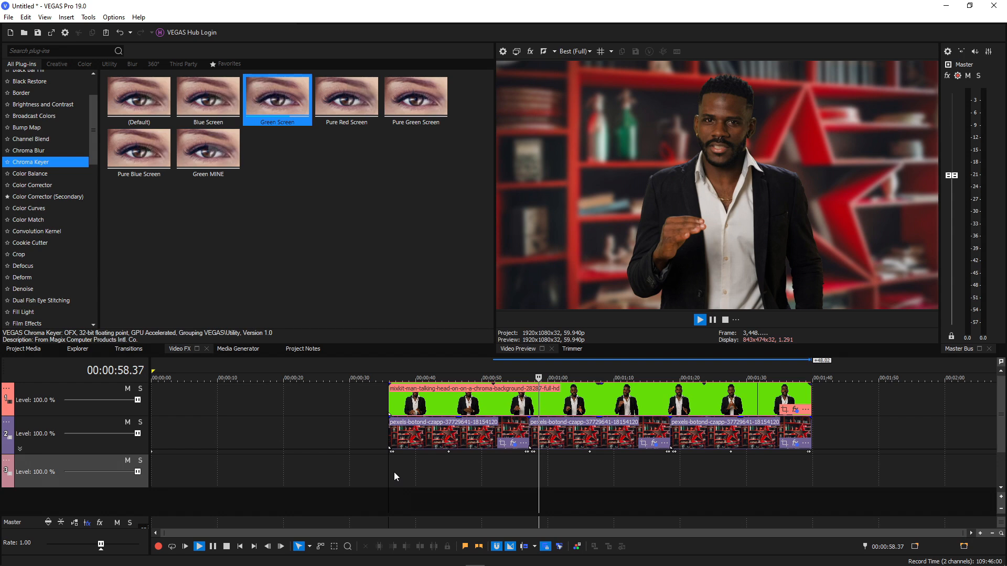
- Select a time range from about 00:00:55 to 00:01:11 and play it repeatedly to examine the background motion between bookshelf clips
left_click_drag(515, 470, 527, 470)
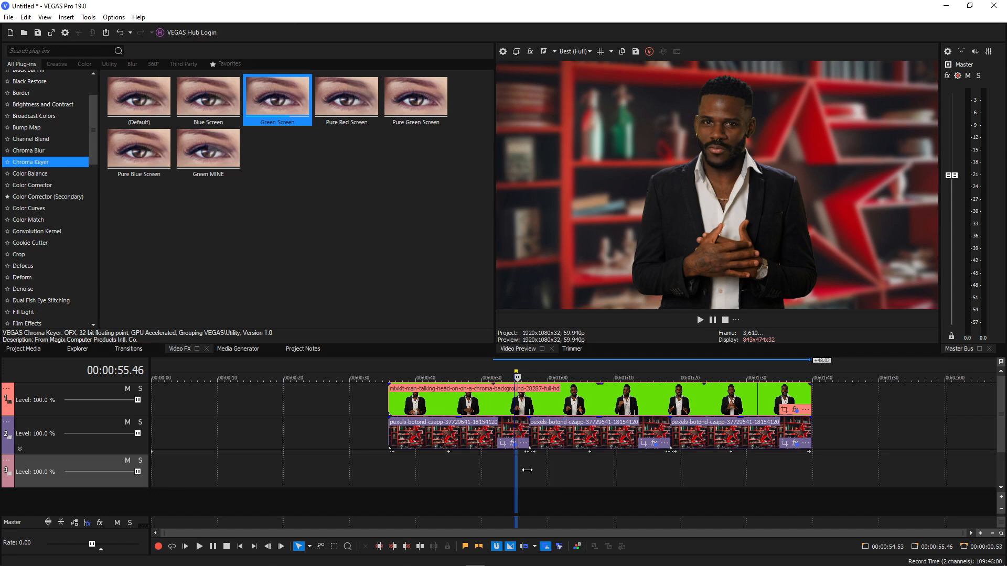
left_click_drag(527, 470, 643, 497)
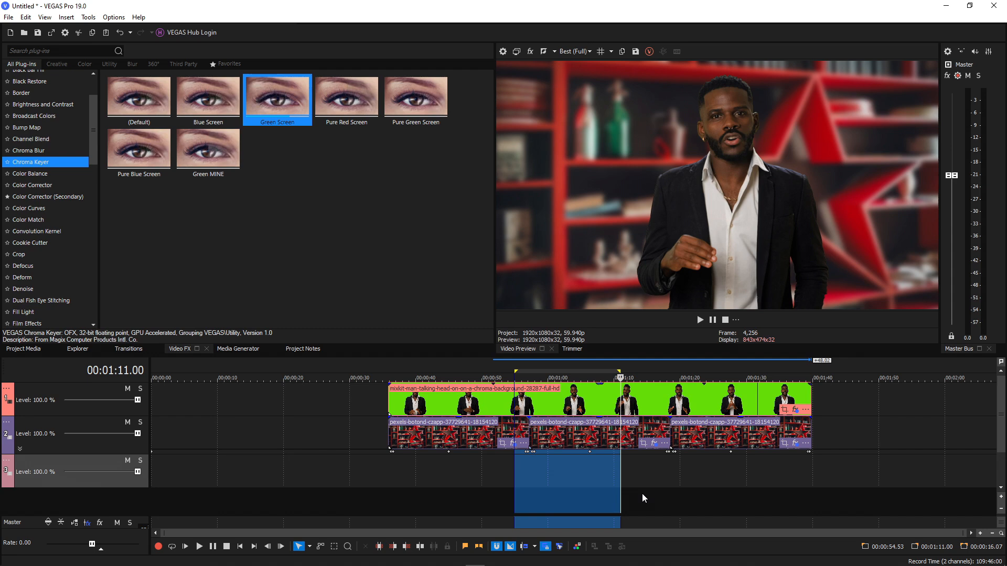
key("space")
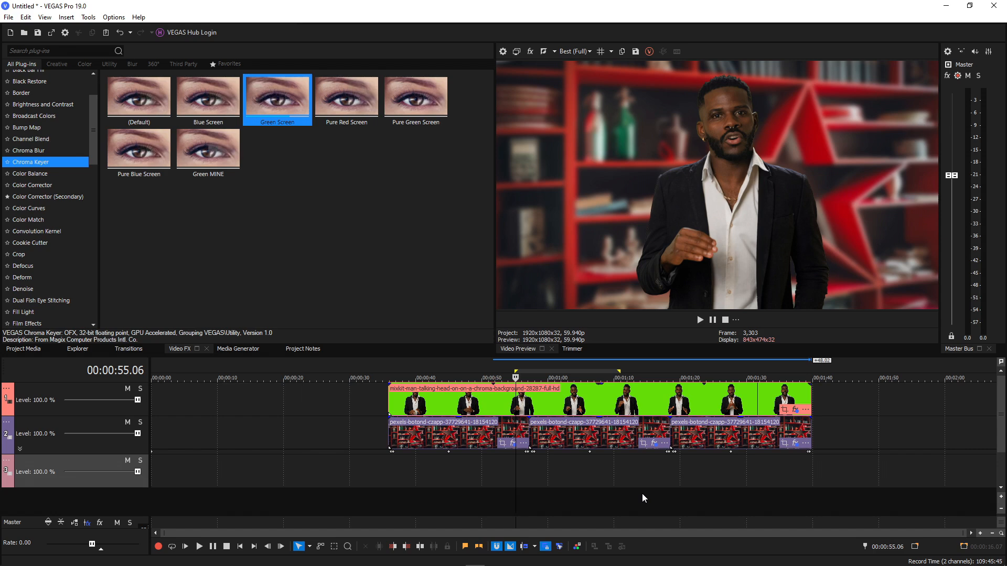
key("space")
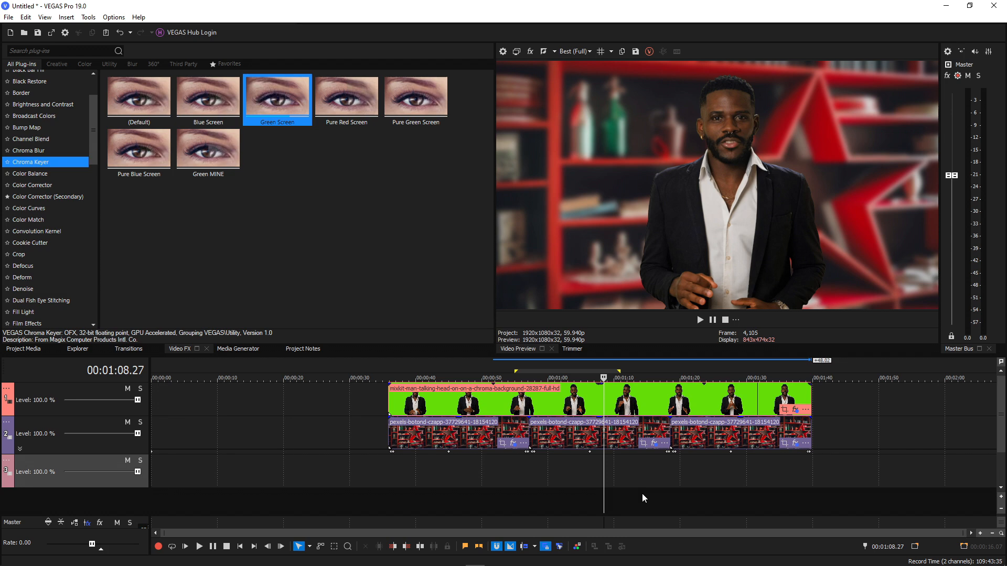
key("space")
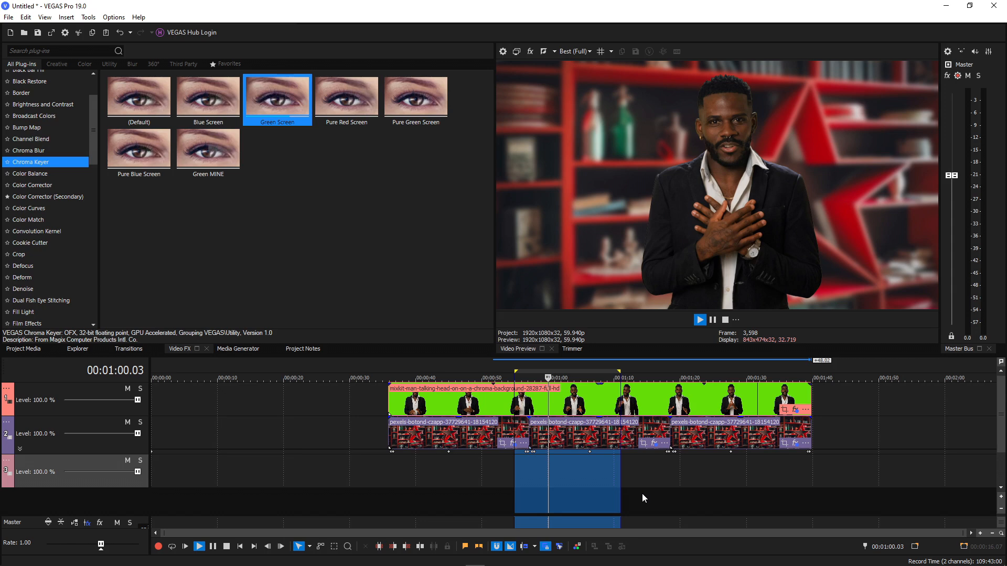
key("space")
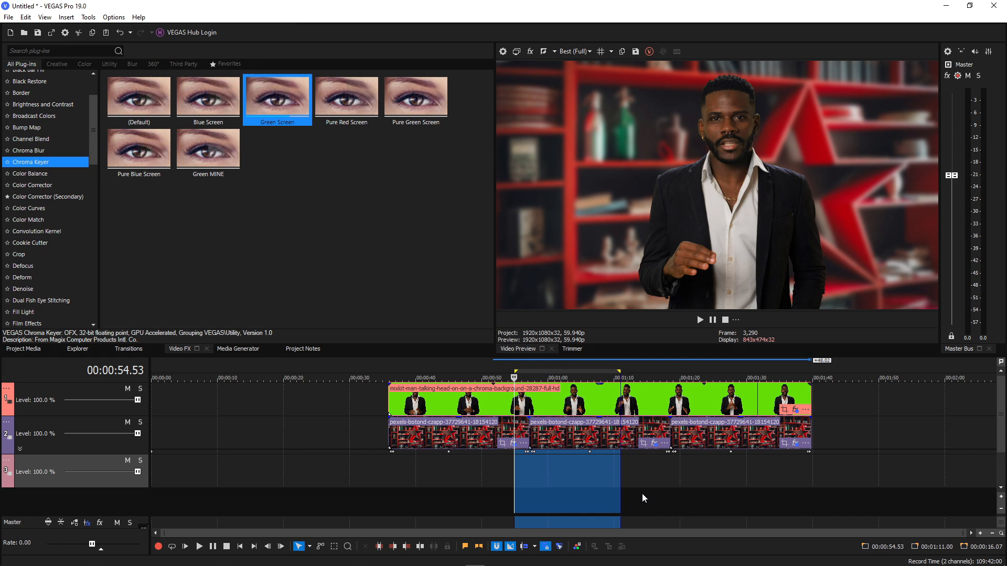
key("space")
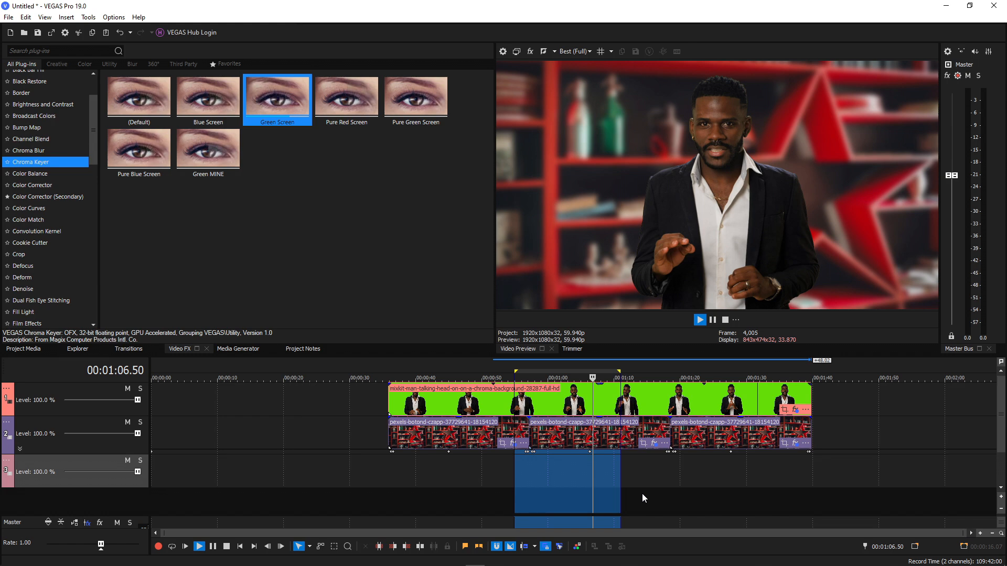
key("space")
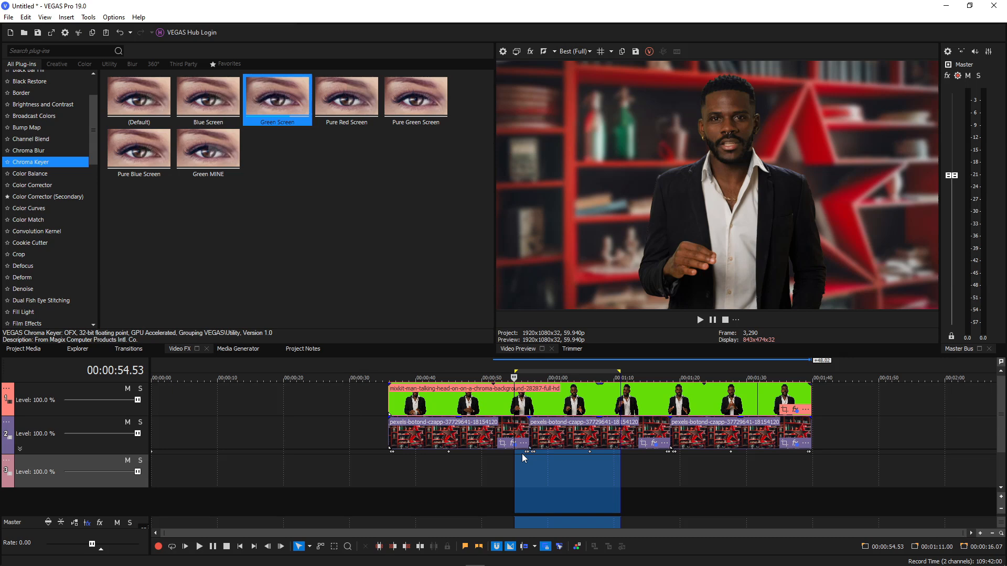
- Open Track Motion for the bookshelf track and remove the second and third bookshelf clips
left_click(521, 454)
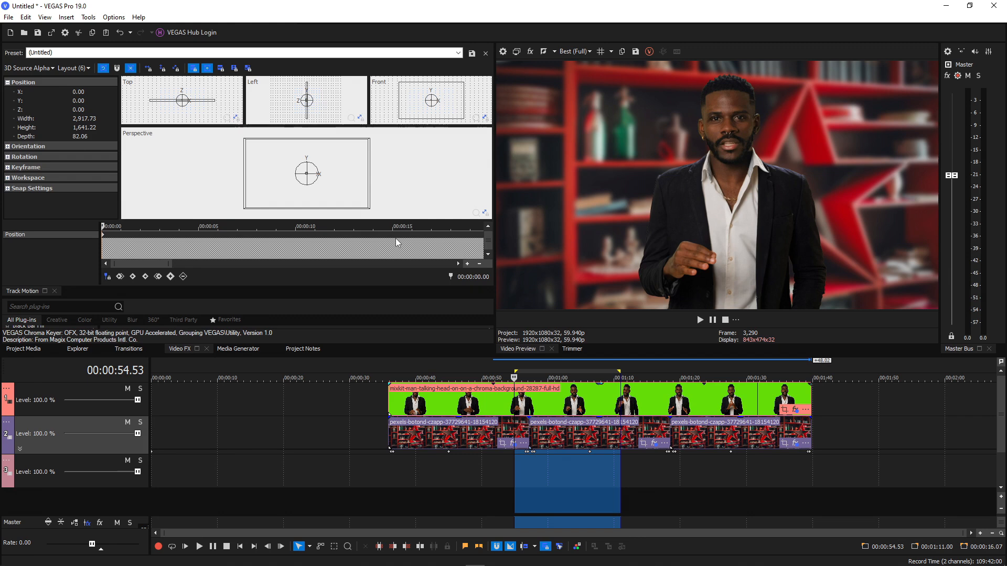
key("ctrl+z")
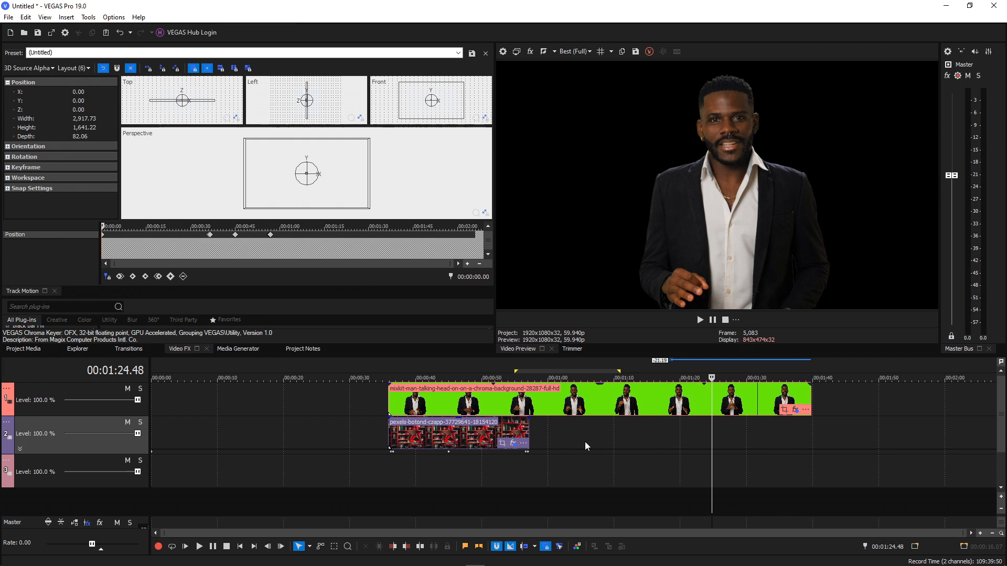
- Move the last Track Motion position keyframe of the first bookshelf clip back to about 00:00:53 and play the result
left_click(465, 375)
scroll(365, 241, "up", 3)
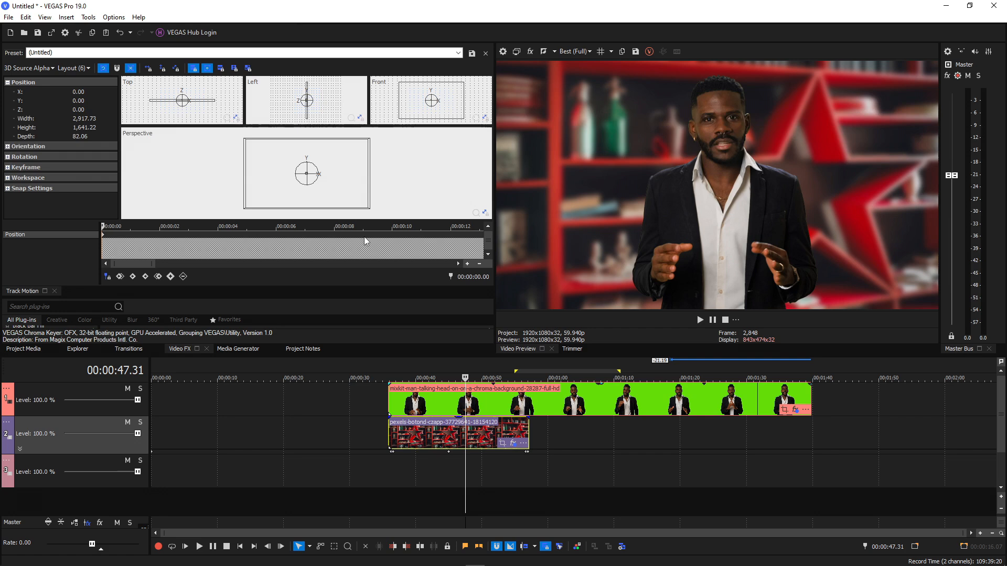
left_click(274, 264)
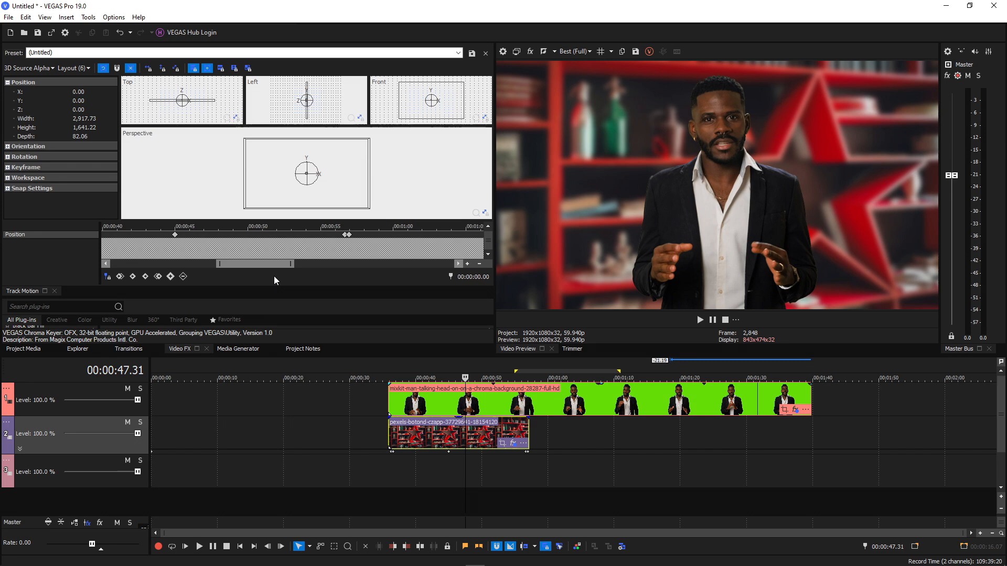
left_click_drag(280, 263, 286, 261)
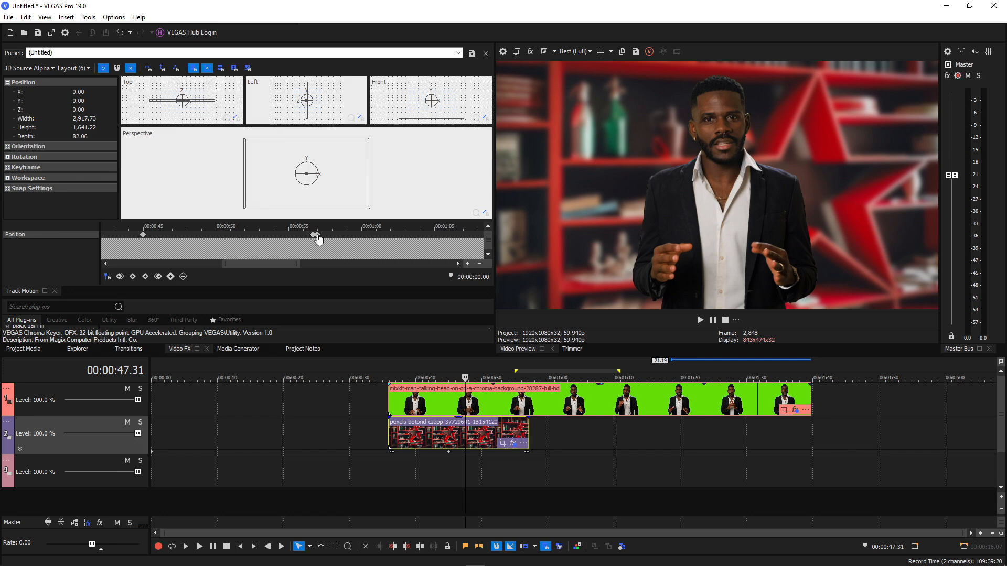
left_click_drag(316, 236, 262, 235)
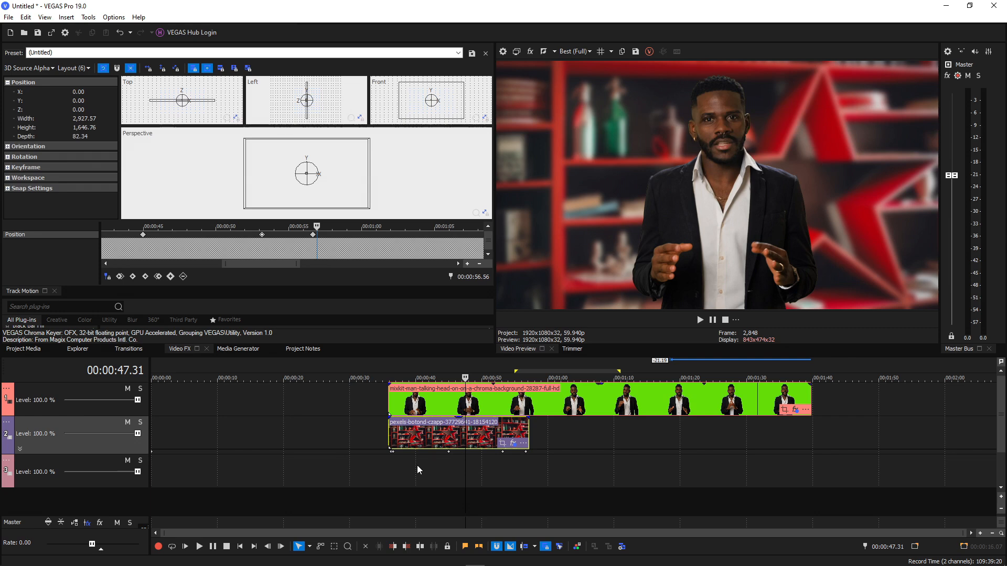
key("space")
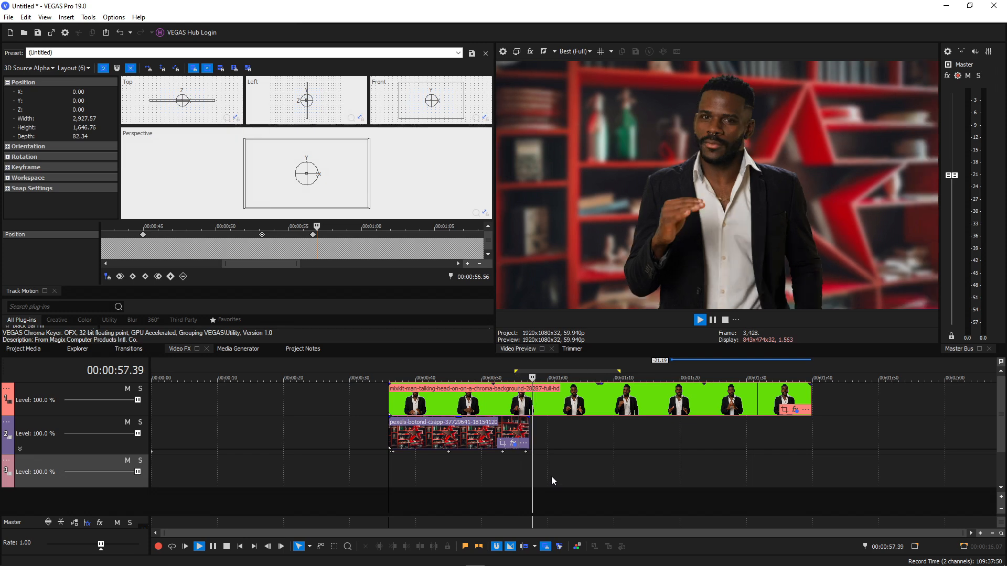
- Copy the first bookshelf clip, paste it on the same track, and place the copy directly after the original
right_click(478, 442)
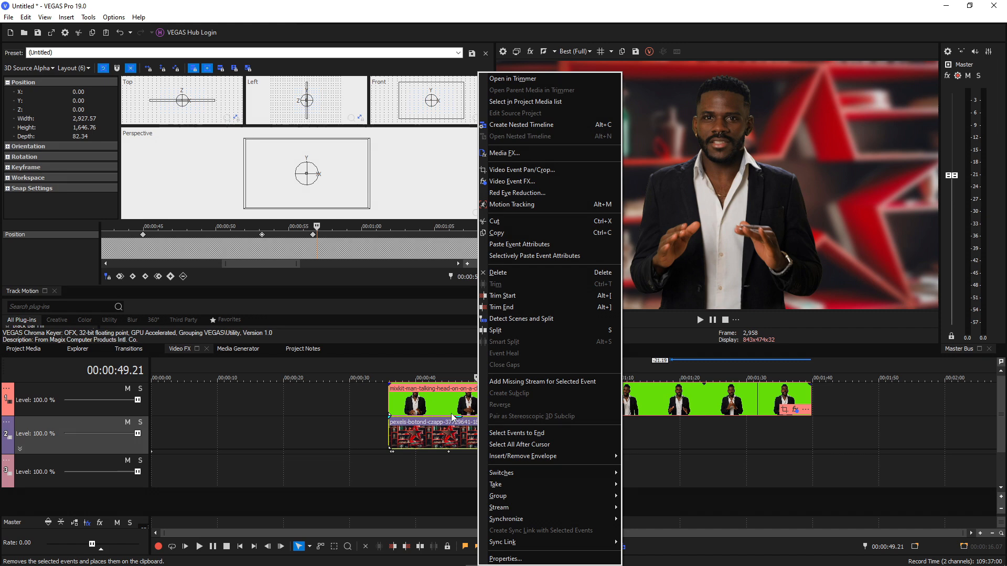
right_click(716, 438)
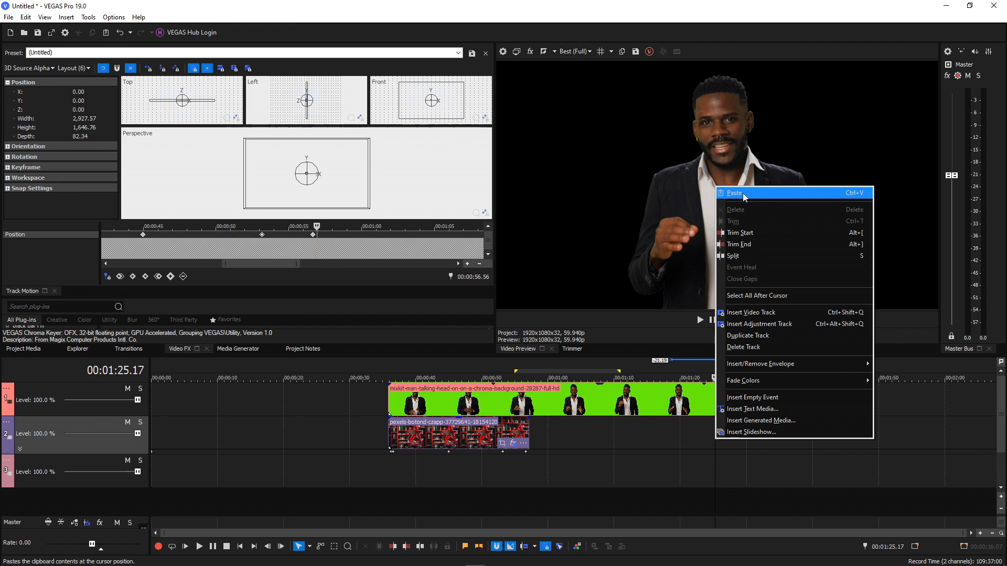
left_click(743, 193)
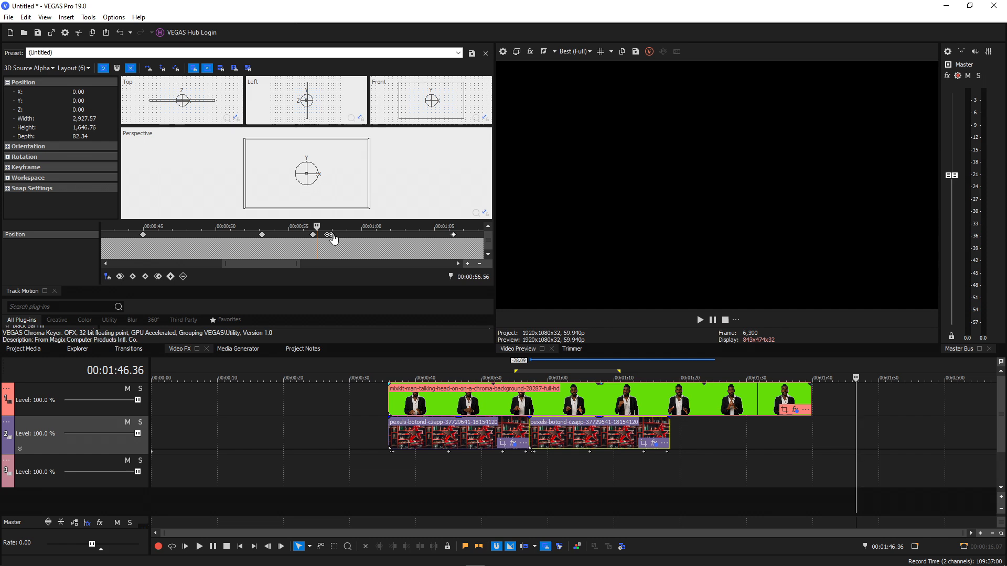
- Move the second bookshelf clip's two opening position keyframes to about 00:00:58 and 00:01:01, and preview the transition between the clips
left_click_drag(334, 239, 346, 241)
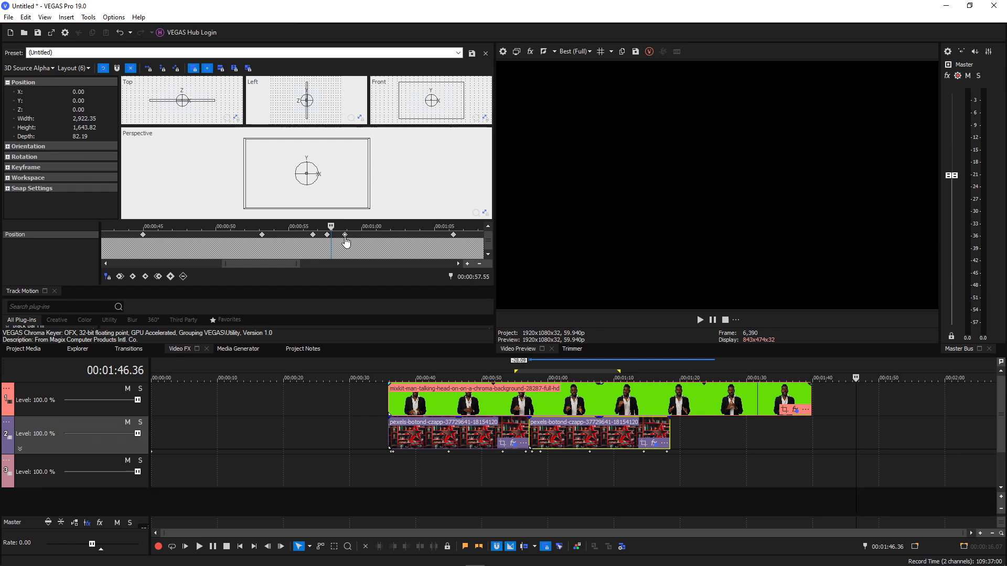
mouse_move(345, 236)
left_mouse_down()
mouse_move(374, 236)
mouse_move(334, 239)
mouse_move(340, 244)
left_mouse_up()
left_click(328, 235)
left_click_drag(517, 493, 557, 493)
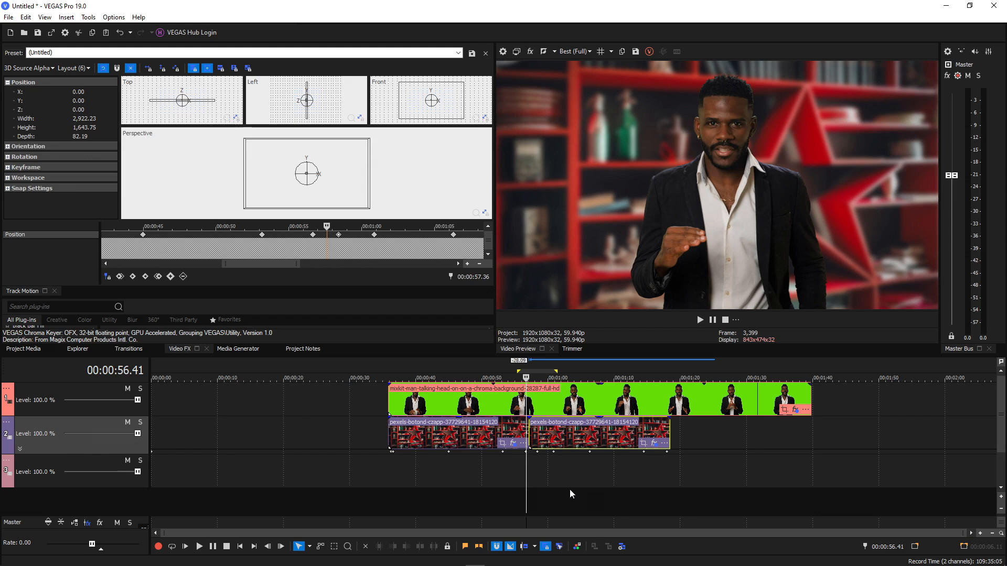
key("Page_Down")
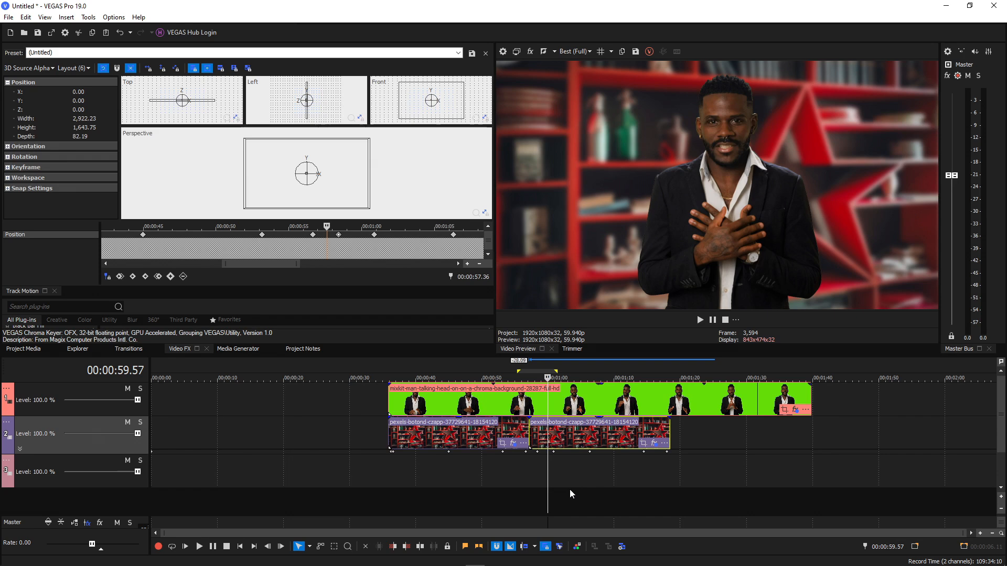
- Move the second bookshelf clip's second position keyframe slightly later, to about 00:01:01.5, and preview the transition between the clips
key("space")
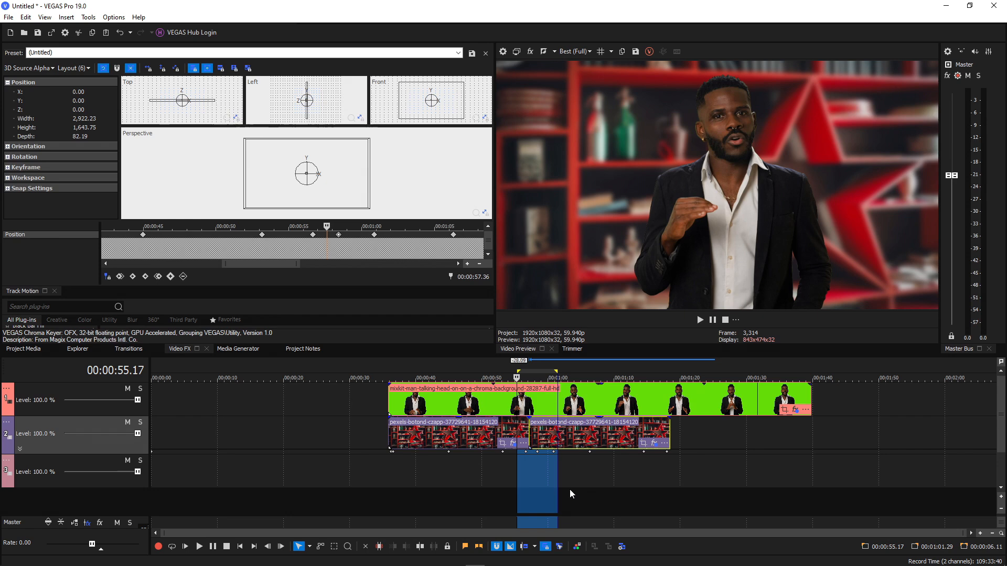
left_click(549, 479)
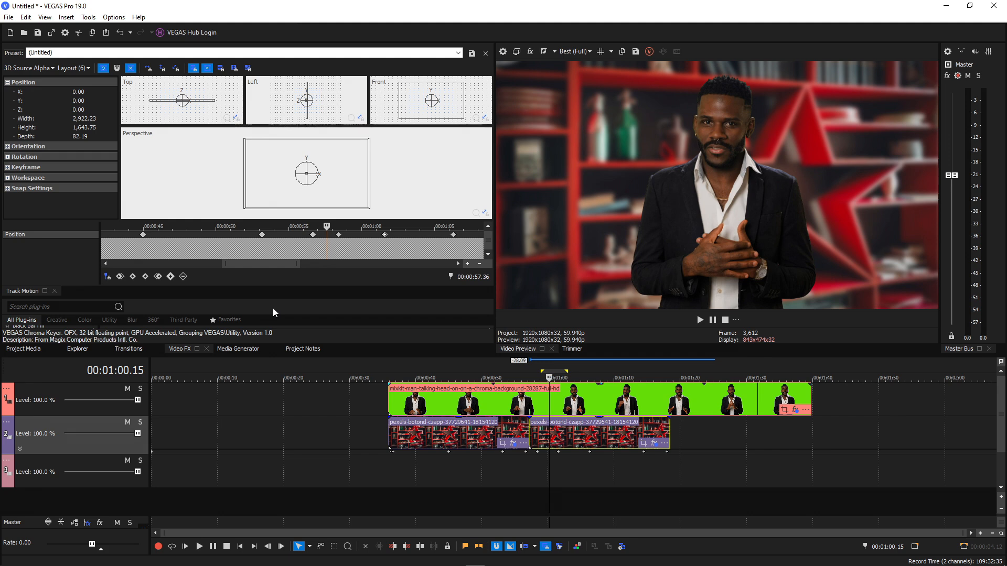
key("space")
scroll(189, 243, "down", 3)
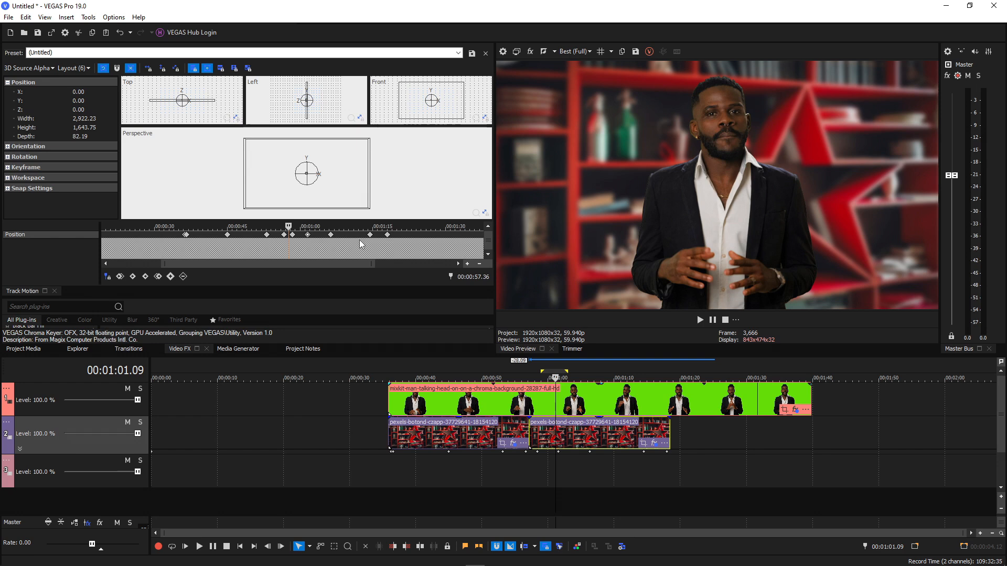
key("space")
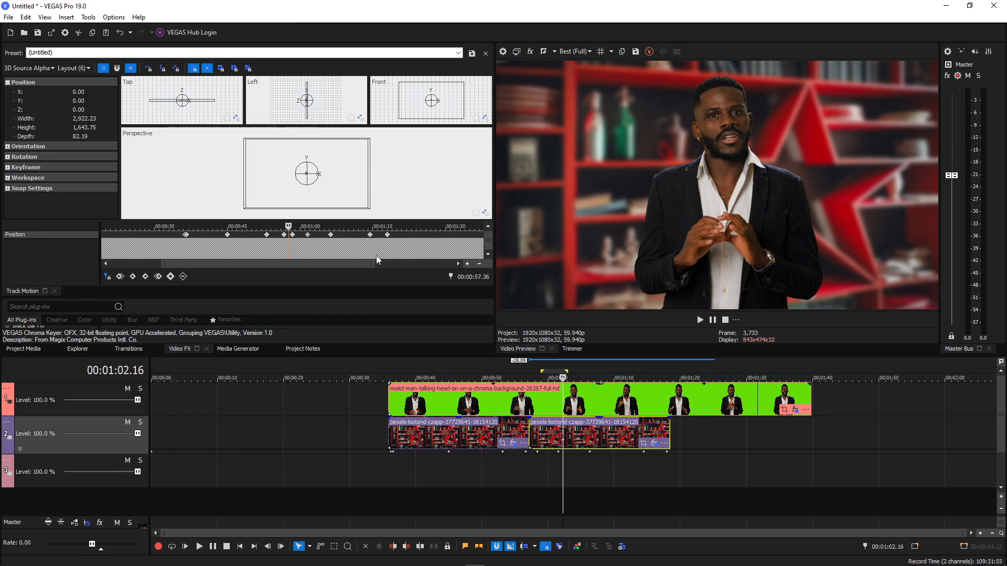
left_click(266, 235)
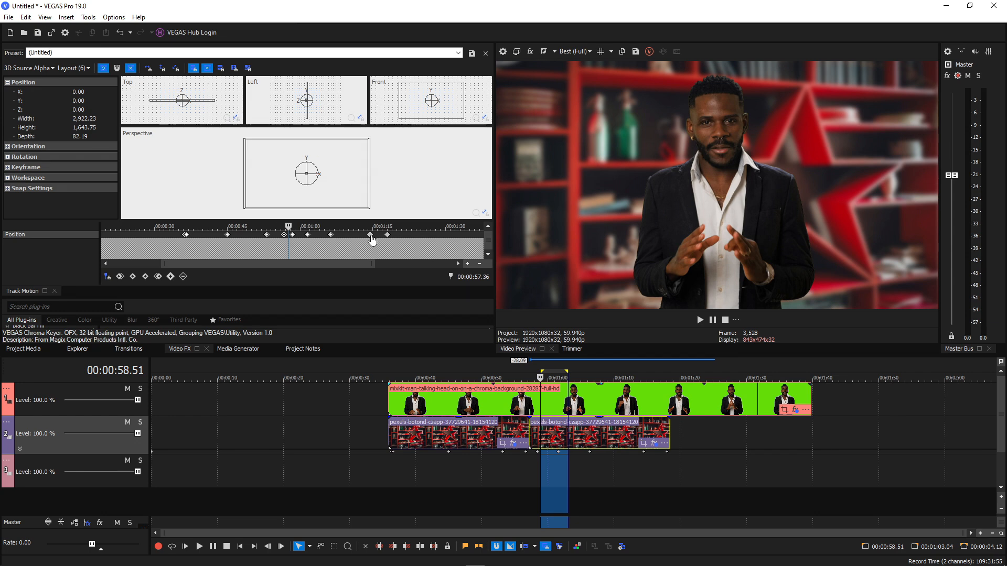
- Paste a third copy of the bookshelf clip on the same track and place it directly after the second
right_click(615, 402)
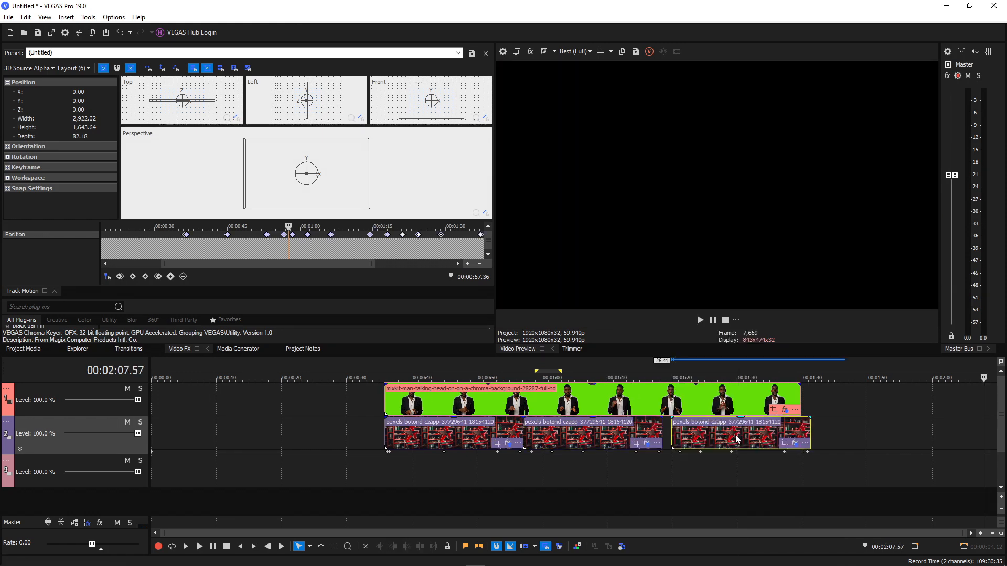
left_click_drag(737, 440, 728, 439)
left_click(598, 486)
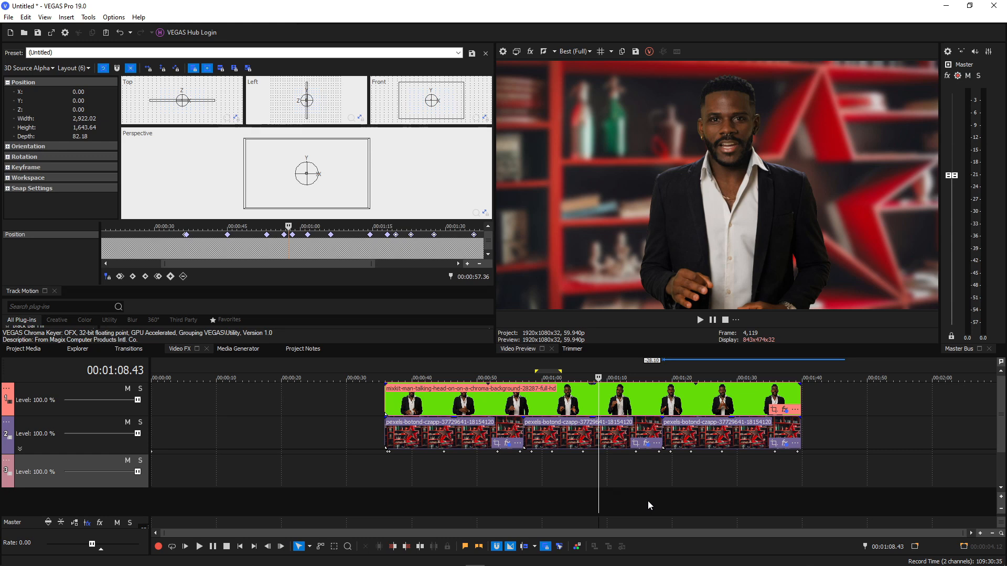
- Close Track Motion and bring up the previews of the open File Explorer windows
left_click(54, 290)
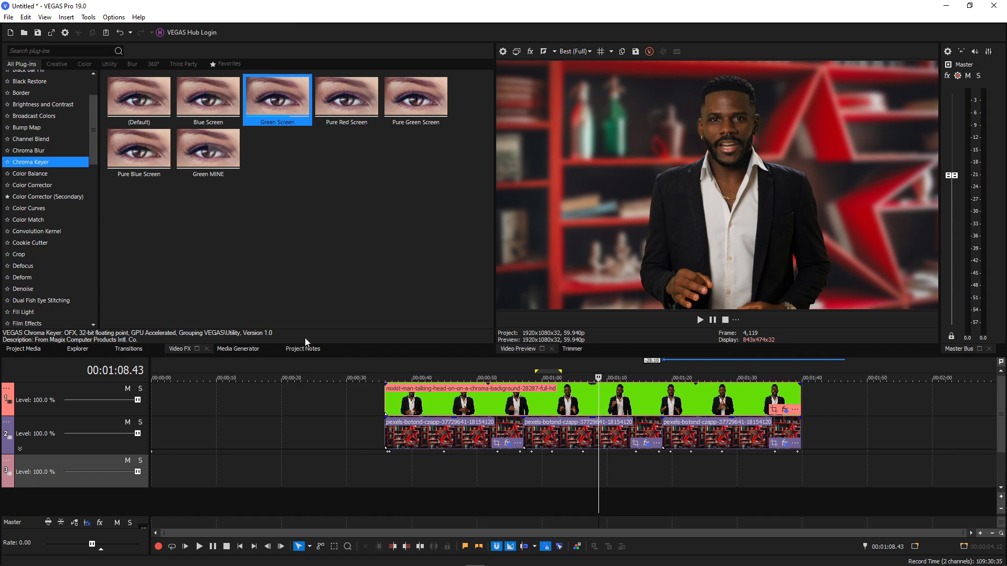
mouse_move(160, 559)
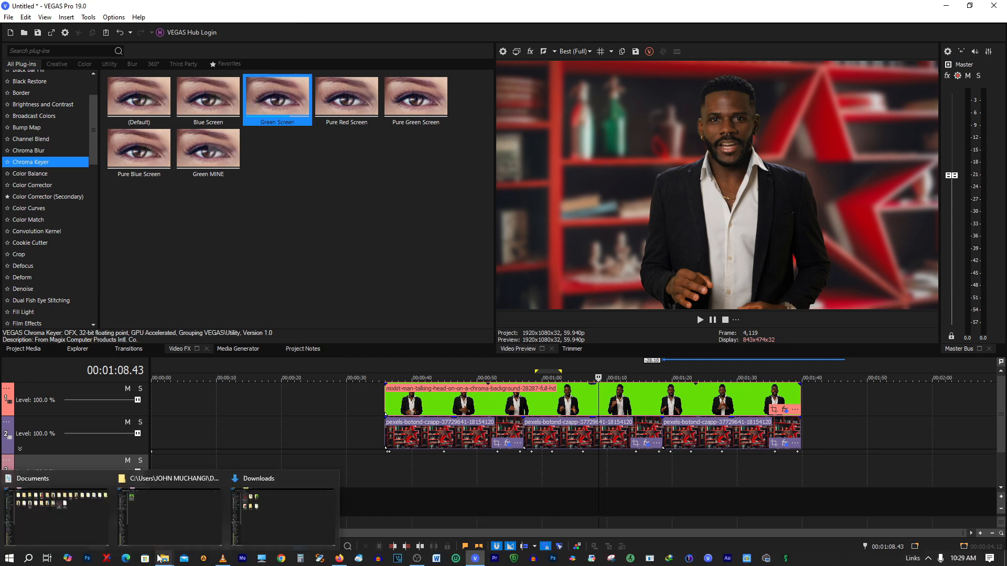